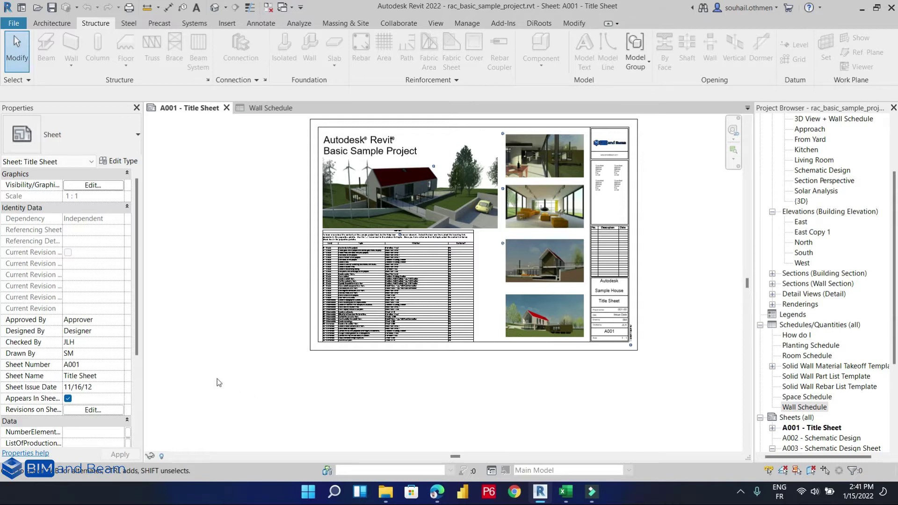
- Show the DiRoots ribbon tab with FamilyReviser, SheetLink and the other add-in tools
{"action": "left_click", "coordinate": [539, 23]}
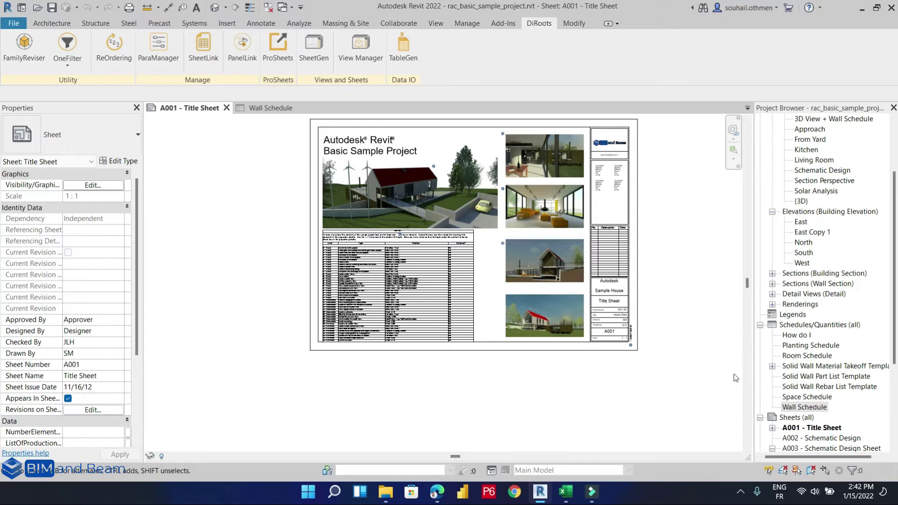
- Open the Wall Schedule view and bring up the Export > Reports menu choices
{"action": "left_click", "coordinate": [814, 407]}
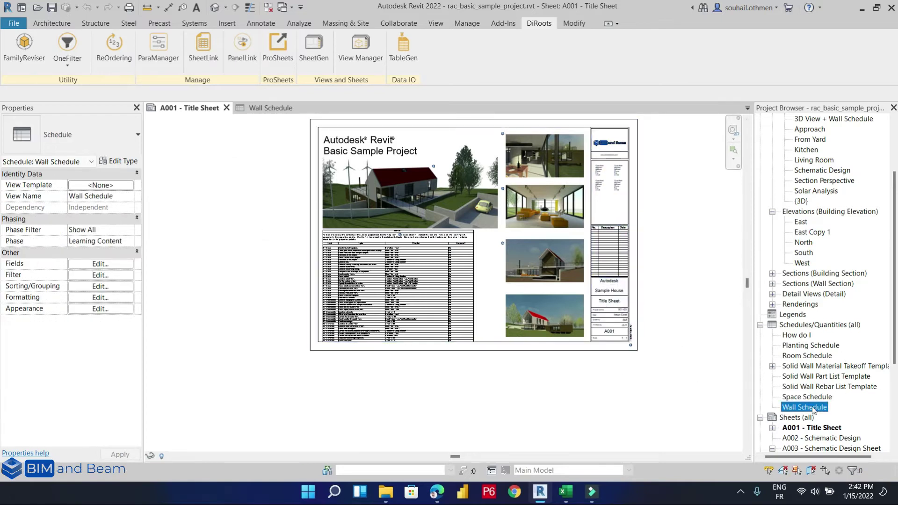
{"action": "left_click", "coordinate": [258, 109]}
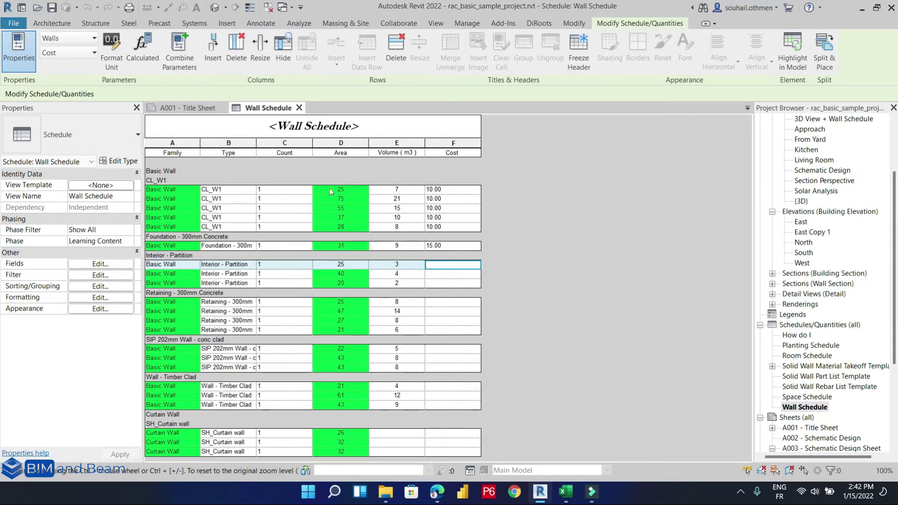
{"action": "left_click", "coordinate": [454, 303]}
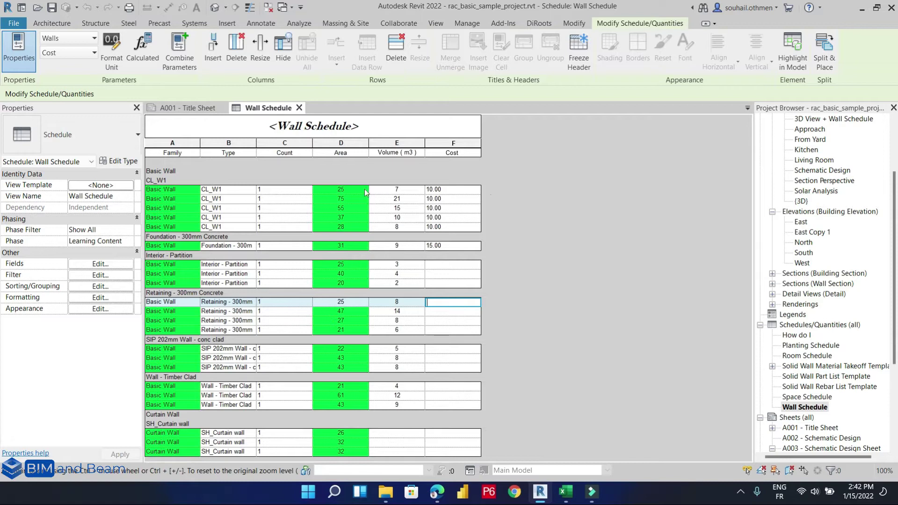
{"action": "left_click", "coordinate": [14, 23]}
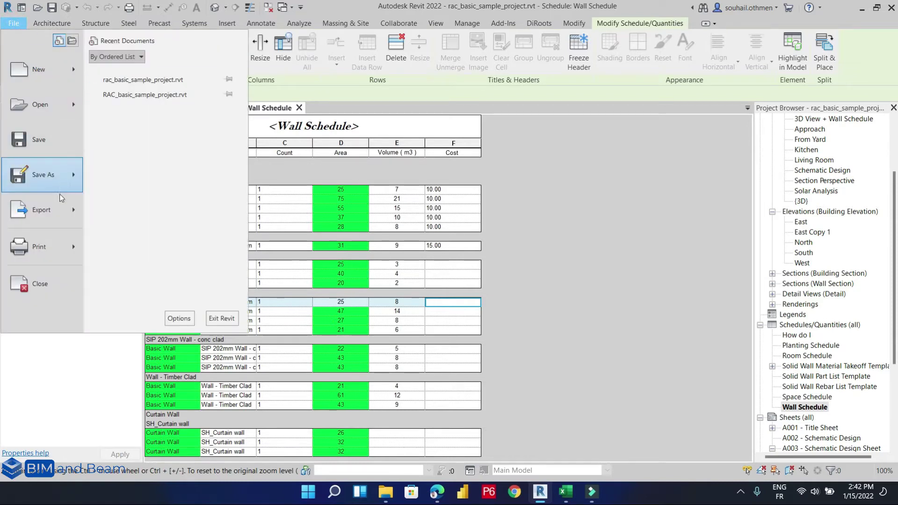
{"action": "mouse_move", "coordinate": [60, 210]}
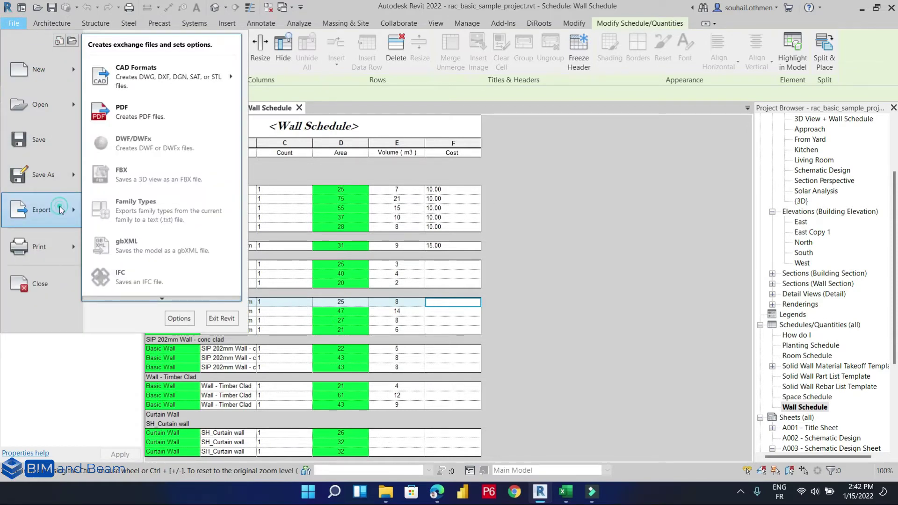
{"action": "scroll", "coordinate": [162, 293], "scroll_direction": "down", "scroll_amount": 2}
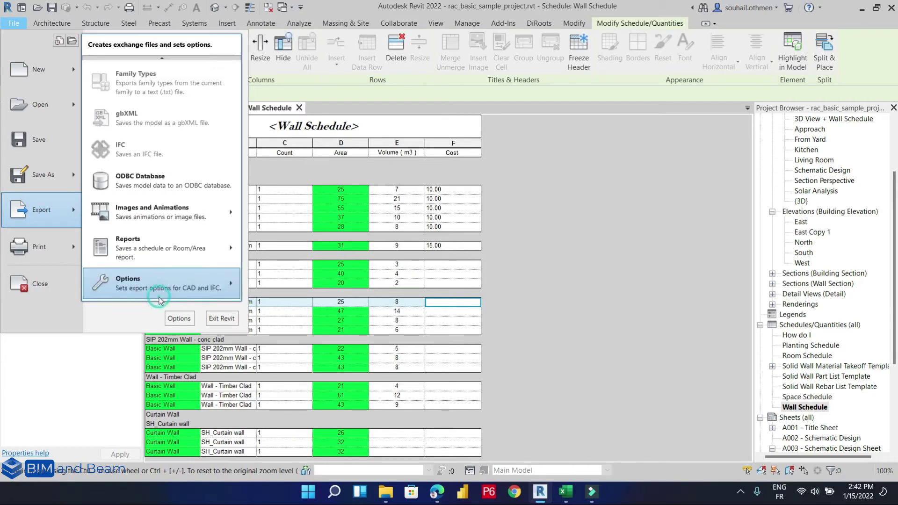
{"action": "mouse_move", "coordinate": [162, 256]}
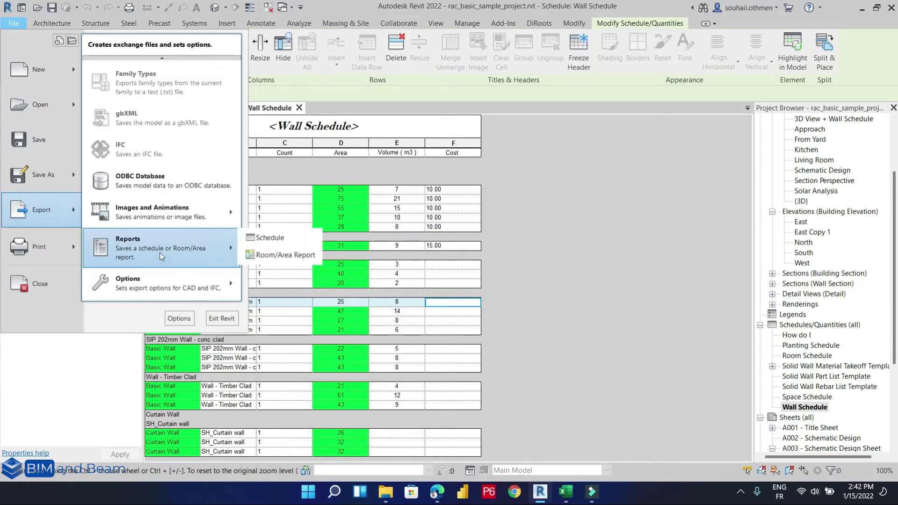
- Save the schedule as 'Wall Schedule excel' CSV, comma-delimited with title and headers
{"action": "left_click", "coordinate": [269, 242]}
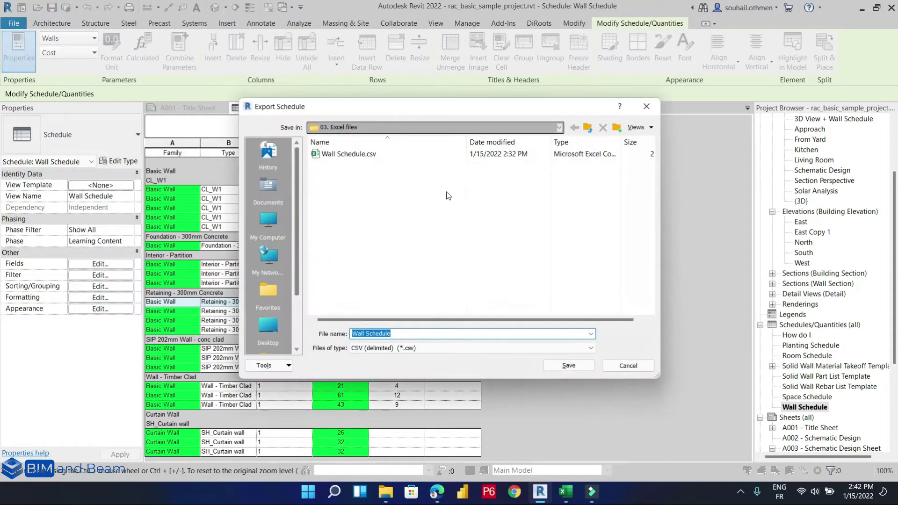
{"action": "left_click", "coordinate": [393, 333]}
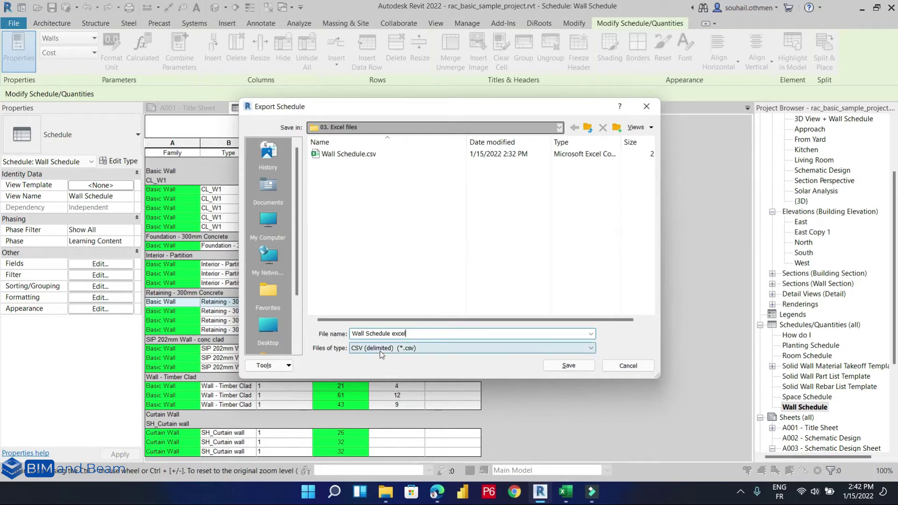
{"action": "left_click", "coordinate": [567, 364]}
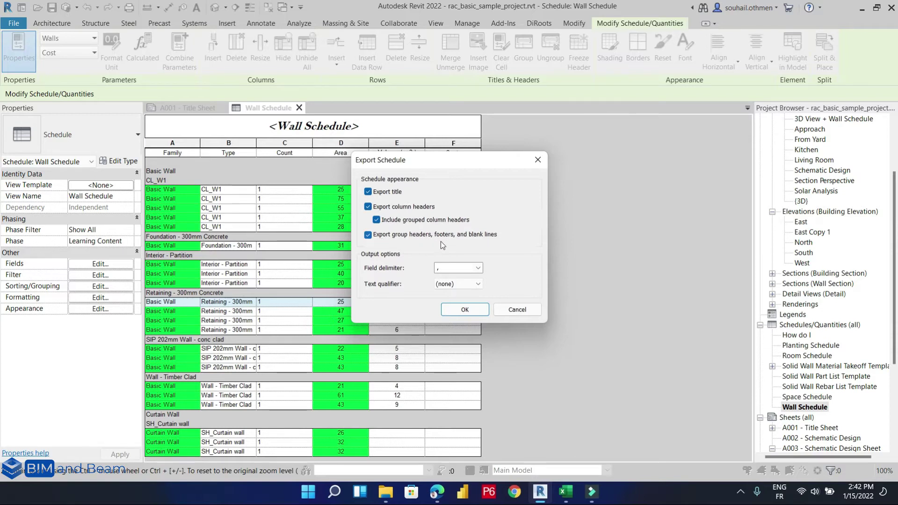
{"action": "left_click", "coordinate": [464, 312]}
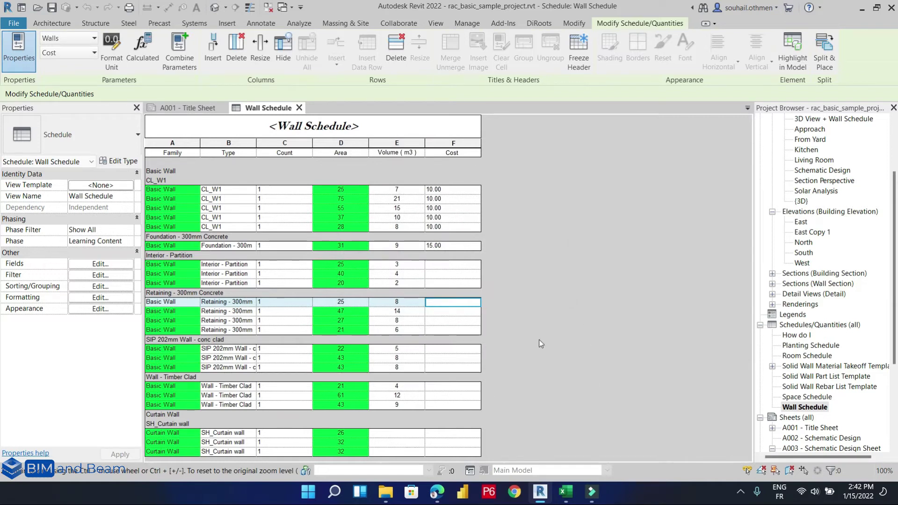
- Open Wall Schedule excel.csv from the 03. Excel files folder in Excel
{"action": "mouse_move", "coordinate": [385, 490]}
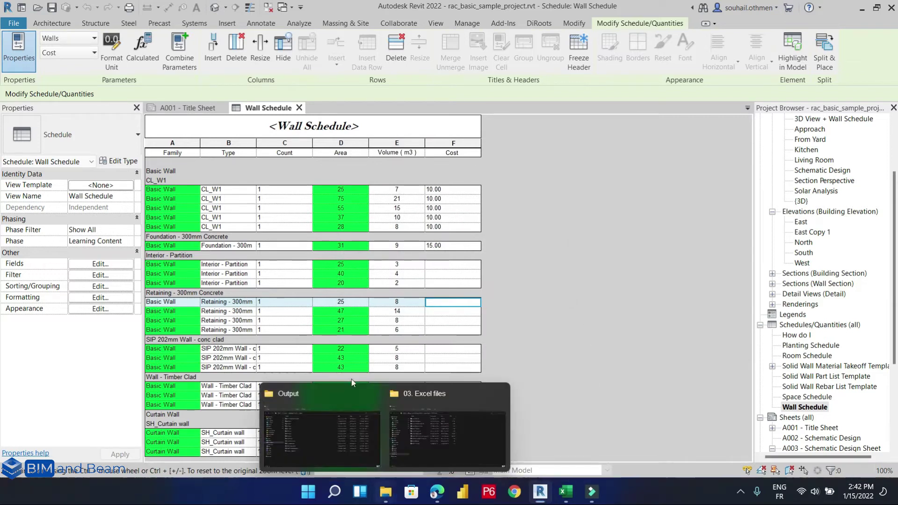
{"action": "left_click", "coordinate": [423, 412]}
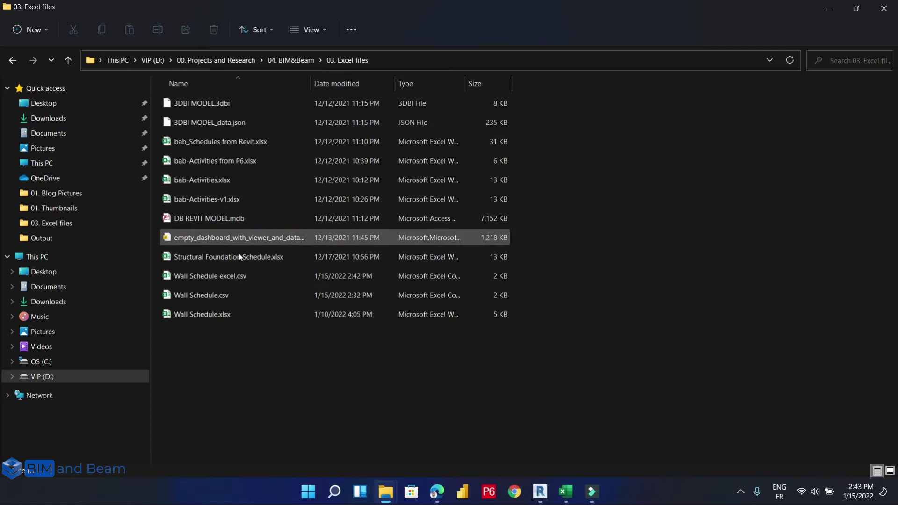
{"action": "double_click", "coordinate": [223, 277]}
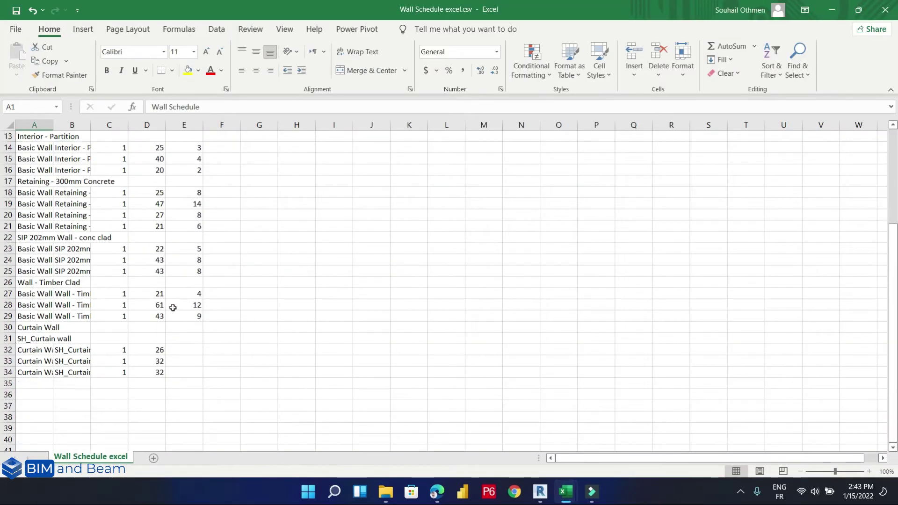
{"action": "scroll", "coordinate": [175, 307], "scroll_direction": "up", "scroll_amount": 4}
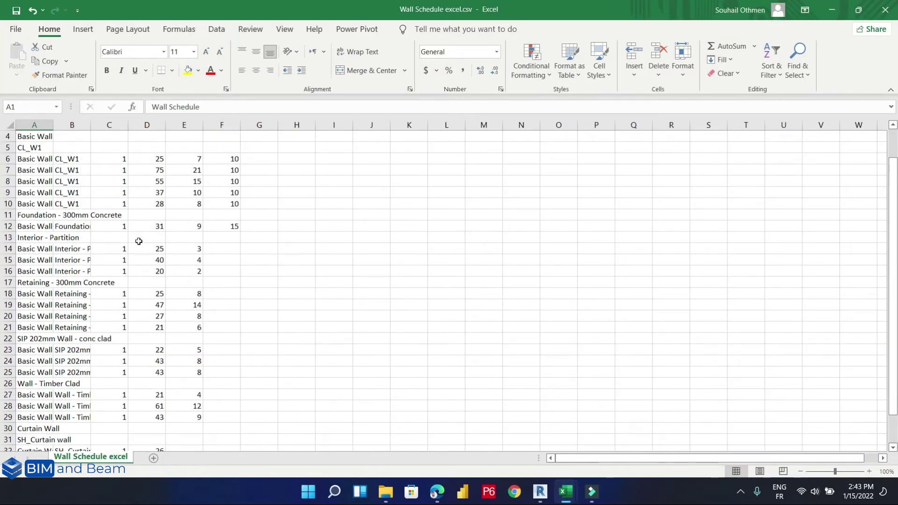
- AutoFit the Family and Type columns A and B
{"action": "double_click", "coordinate": [53, 125]}
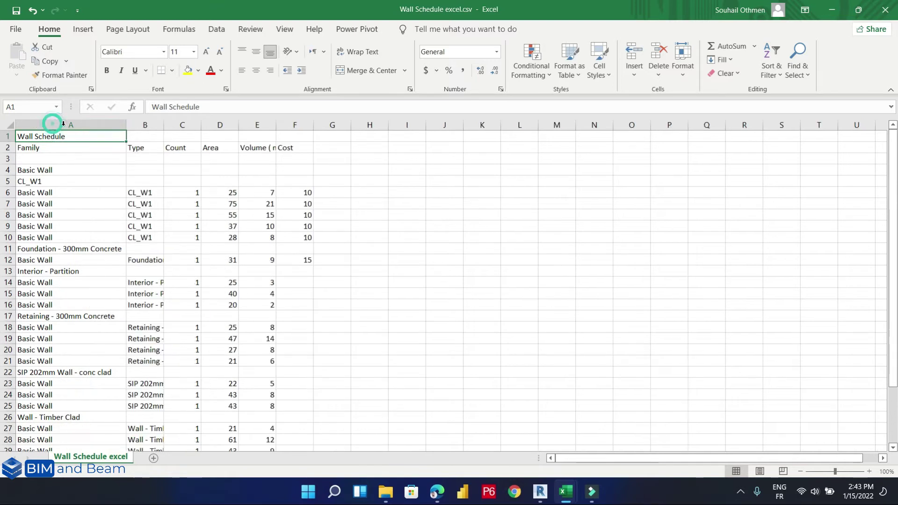
{"action": "double_click", "coordinate": [164, 124]}
{"action": "scroll", "coordinate": [245, 174], "scroll_direction": "down", "scroll_amount": 2}
{"action": "scroll", "coordinate": [247, 182], "scroll_direction": "down", "scroll_amount": 4}
{"action": "scroll", "coordinate": [280, 210], "scroll_direction": "up", "scroll_amount": 6}
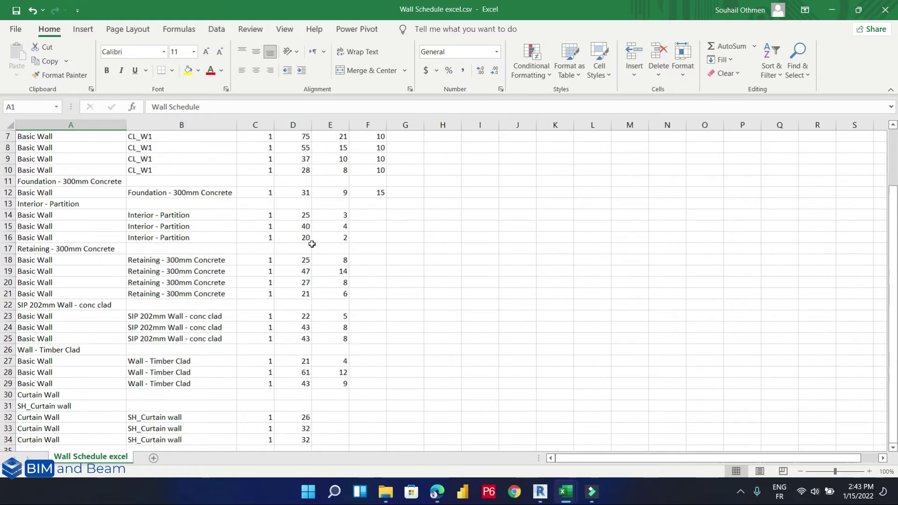
- Inspect the Cost cells in column F, from F12 (Cost 15) down to the empty F32
{"action": "left_click", "coordinate": [367, 263]}
{"action": "left_click", "coordinate": [365, 293]}
{"action": "left_click", "coordinate": [358, 316]}
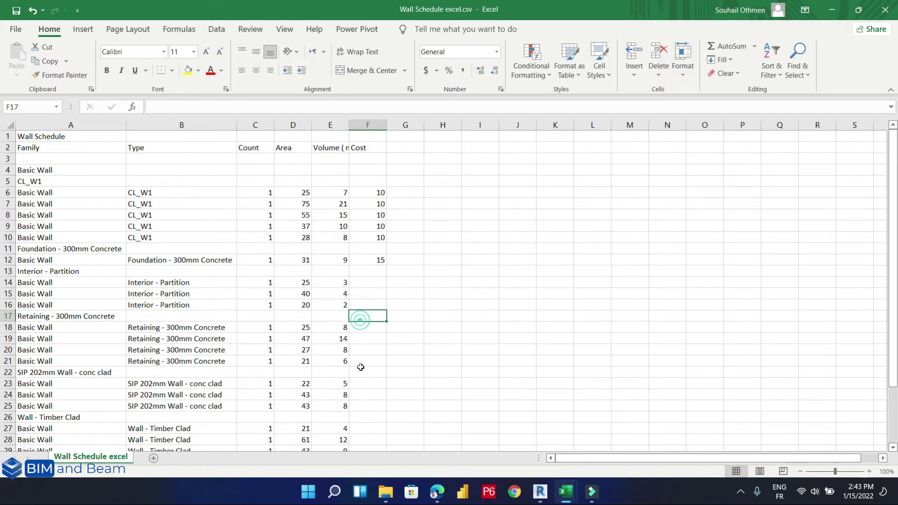
{"action": "left_click", "coordinate": [361, 349]}
{"action": "left_click", "coordinate": [363, 372]}
{"action": "scroll", "coordinate": [351, 374], "scroll_direction": "down", "scroll_amount": 3}
{"action": "scroll", "coordinate": [365, 343], "scroll_direction": "down", "scroll_amount": 2}
{"action": "left_click", "coordinate": [367, 315]}
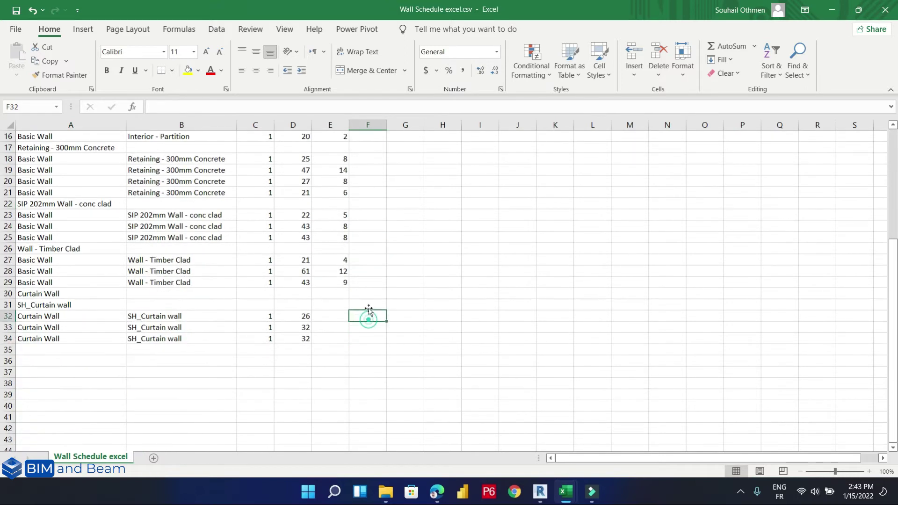
{"action": "scroll", "coordinate": [373, 268], "scroll_direction": "up", "scroll_amount": 5}
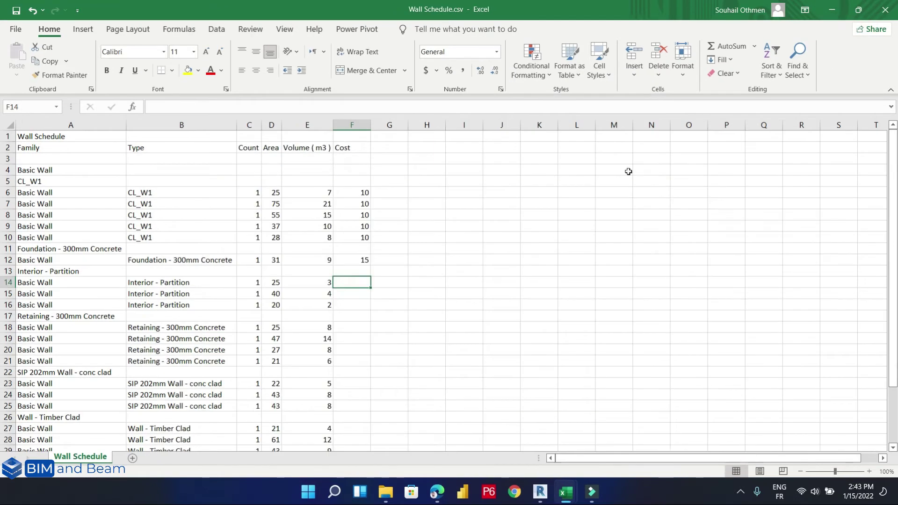
- Return to Revit's Wall Schedule and start a second Reports > Schedule export
{"action": "left_click", "coordinate": [540, 491]}
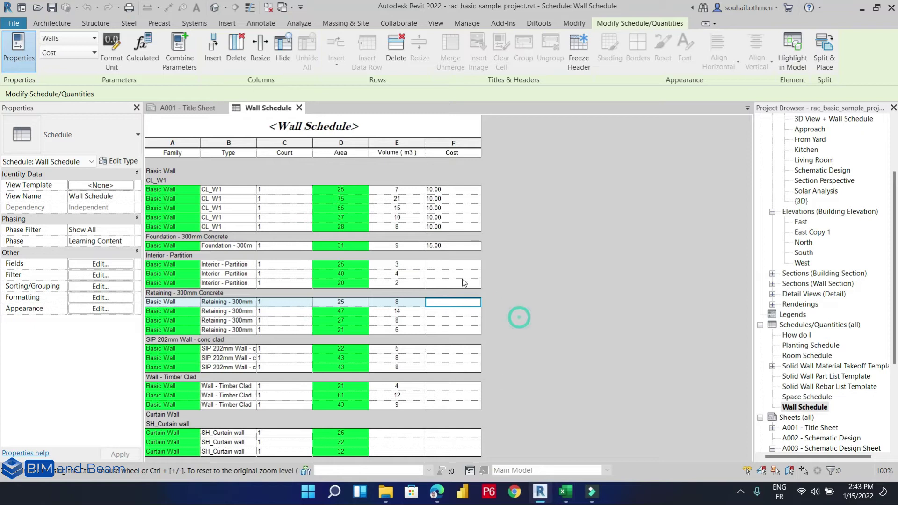
{"action": "key", "text": "Up"}
{"action": "key", "text": "Up"}
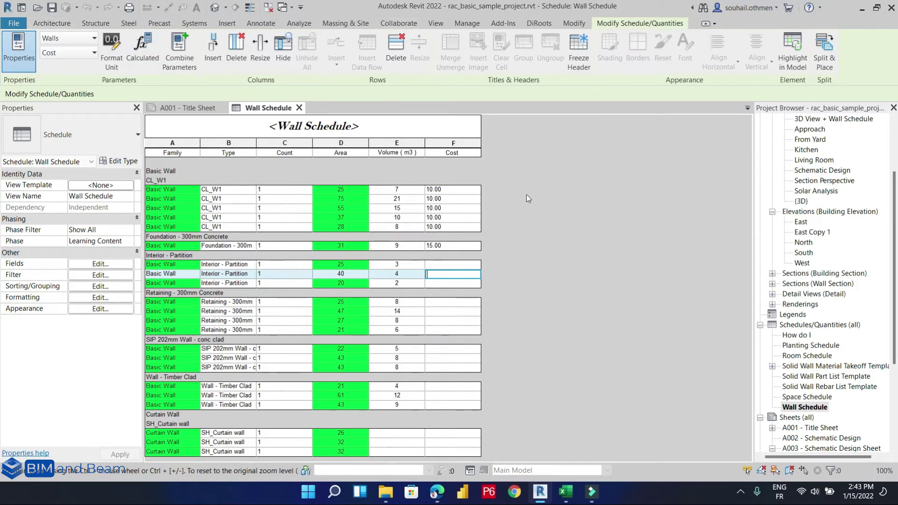
{"action": "left_click", "coordinate": [21, 27]}
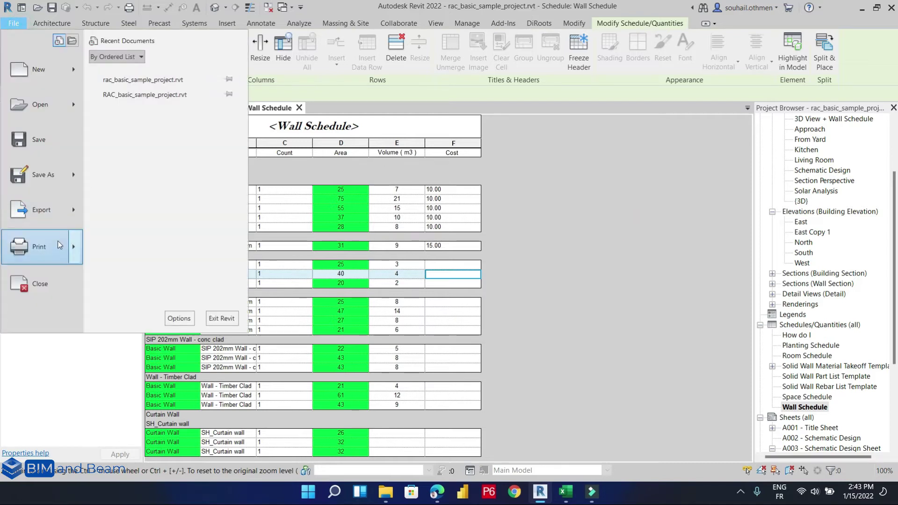
{"action": "mouse_move", "coordinate": [59, 217]}
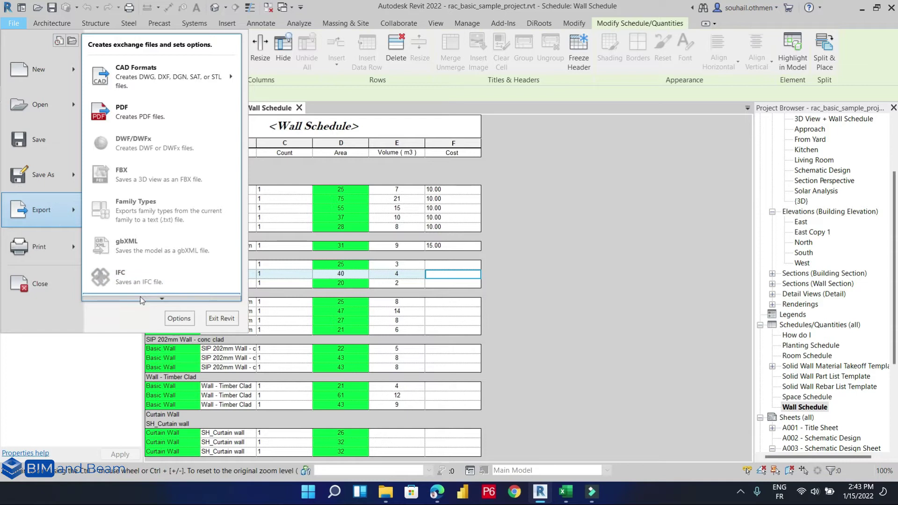
{"action": "scroll", "coordinate": [143, 299], "scroll_direction": "down", "scroll_amount": 3}
{"action": "mouse_move", "coordinate": [149, 276]}
{"action": "mouse_move", "coordinate": [154, 248]}
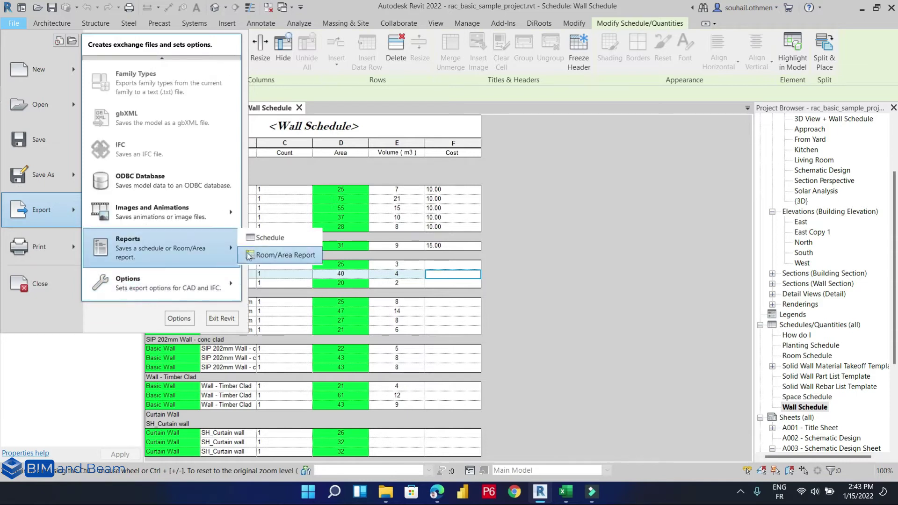
{"action": "left_click", "coordinate": [262, 239]}
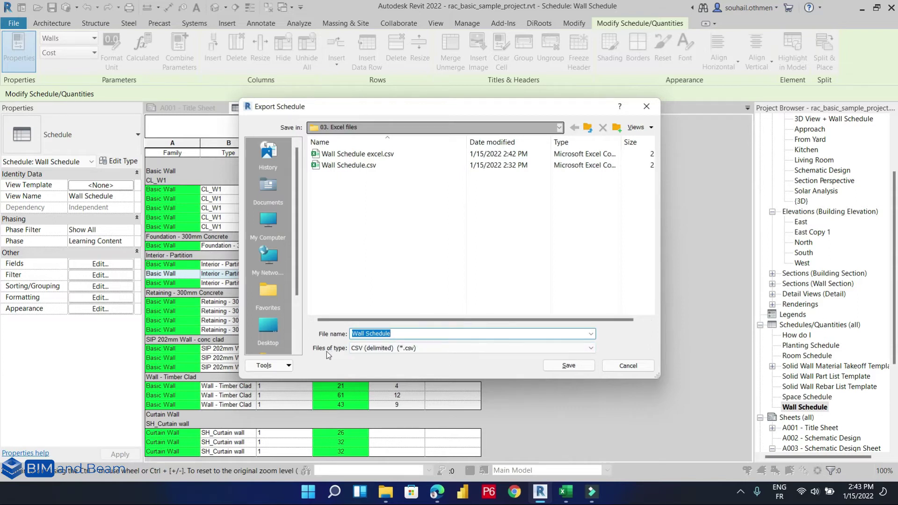
- Save the export as a delimited .txt file named 'Wall Schedule txt'
{"action": "left_click", "coordinate": [401, 349]}
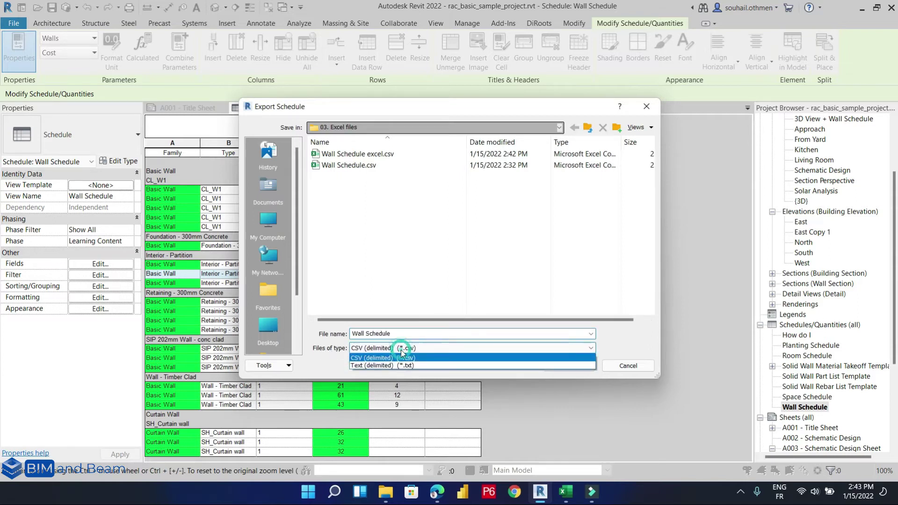
{"action": "left_click", "coordinate": [377, 366]}
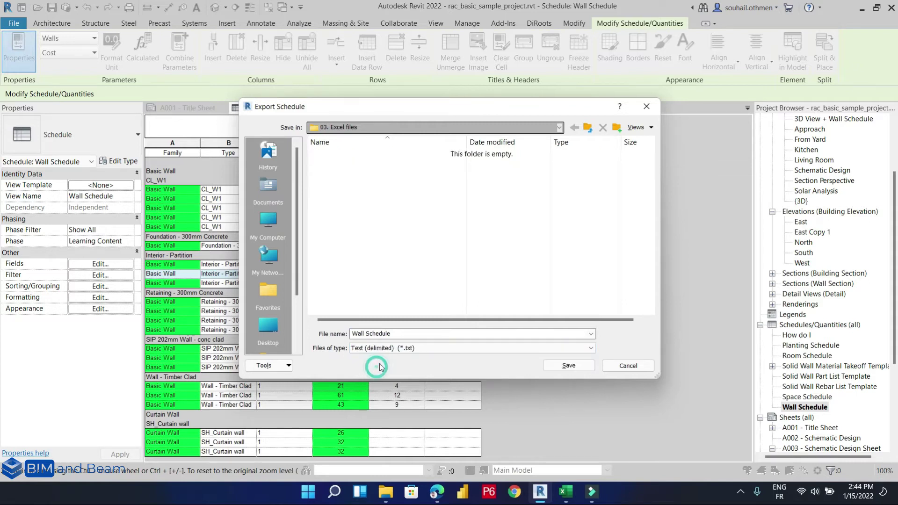
{"action": "left_click", "coordinate": [400, 335]}
{"action": "left_click", "coordinate": [400, 335]}
{"action": "type", "text": "txt"}
{"action": "left_click", "coordinate": [564, 364]}
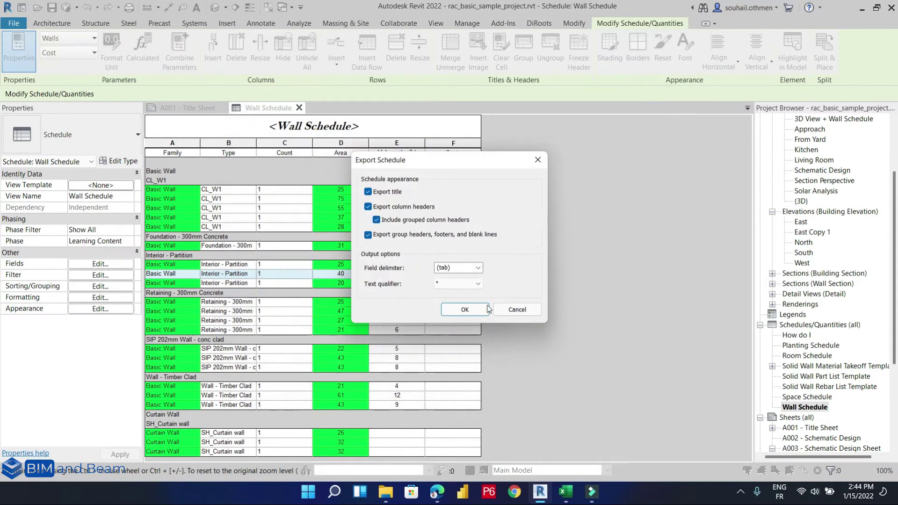
- Set the field delimiter to comma and confirm the export options
{"action": "left_click", "coordinate": [477, 268]}
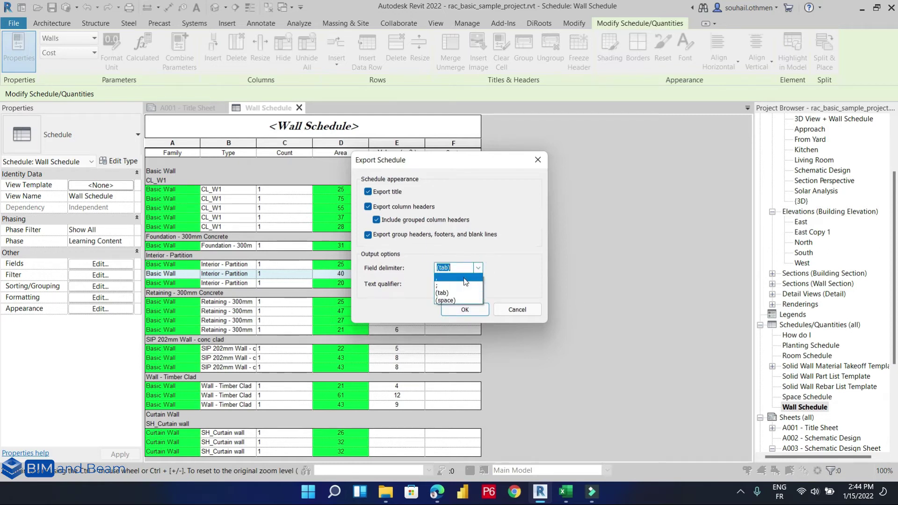
{"action": "left_click", "coordinate": [449, 278]}
{"action": "left_click", "coordinate": [467, 310]}
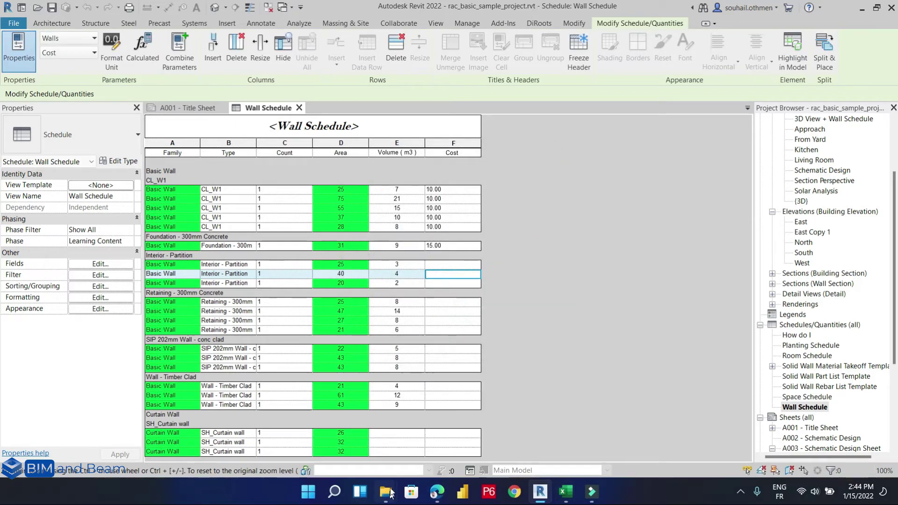
- Open Wall Schedule txt.txt in Notepad, review its quoted comma-separated rows, and close it
{"action": "mouse_move", "coordinate": [385, 491]}
{"action": "left_click", "coordinate": [402, 443]}
{"action": "left_click", "coordinate": [307, 369]}
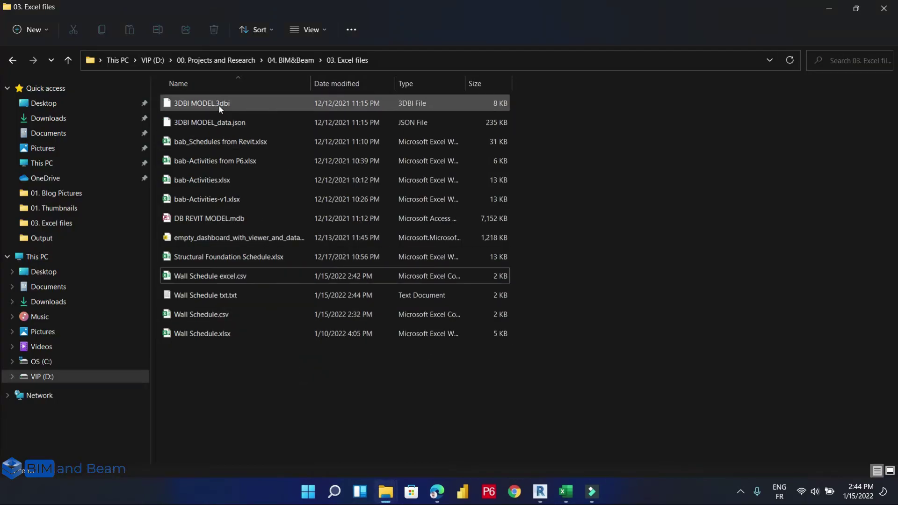
{"action": "left_click", "coordinate": [218, 295]}
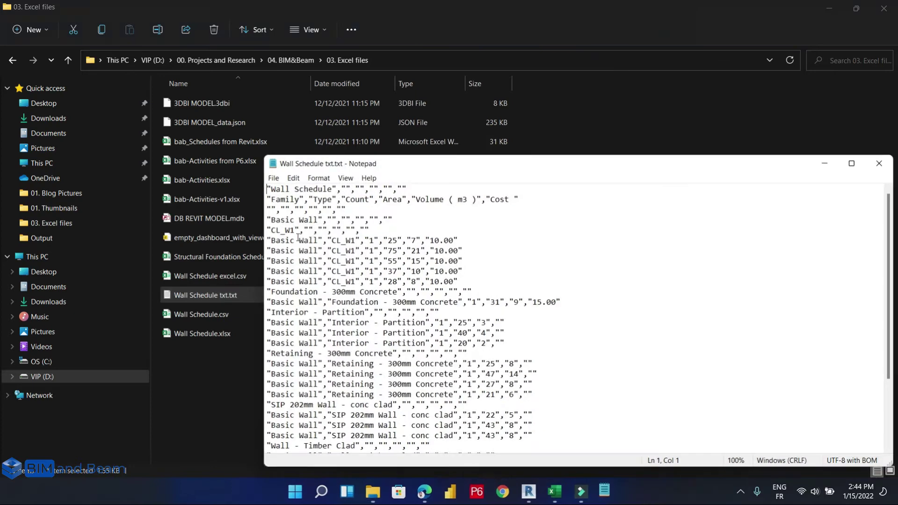
{"action": "scroll", "coordinate": [371, 202], "scroll_direction": "down", "scroll_amount": 3}
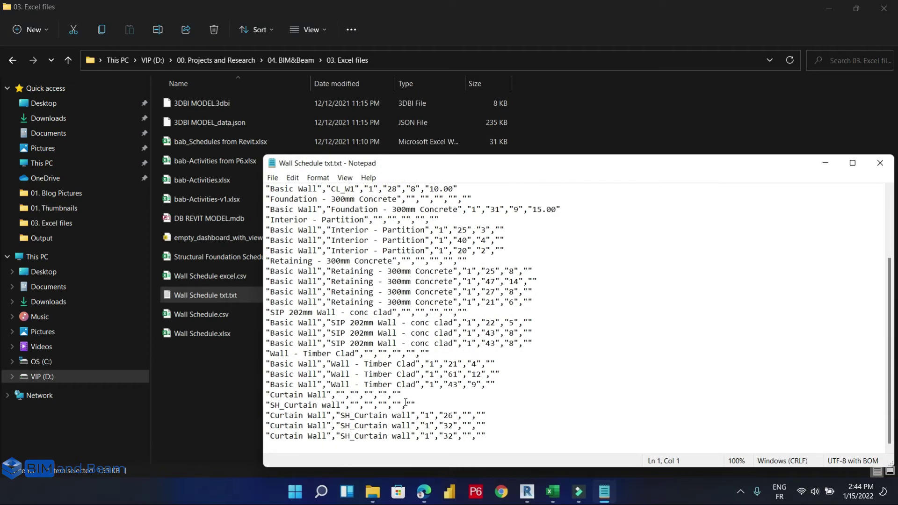
{"action": "scroll", "coordinate": [406, 367], "scroll_direction": "up", "scroll_amount": 3}
{"action": "left_click", "coordinate": [880, 163]}
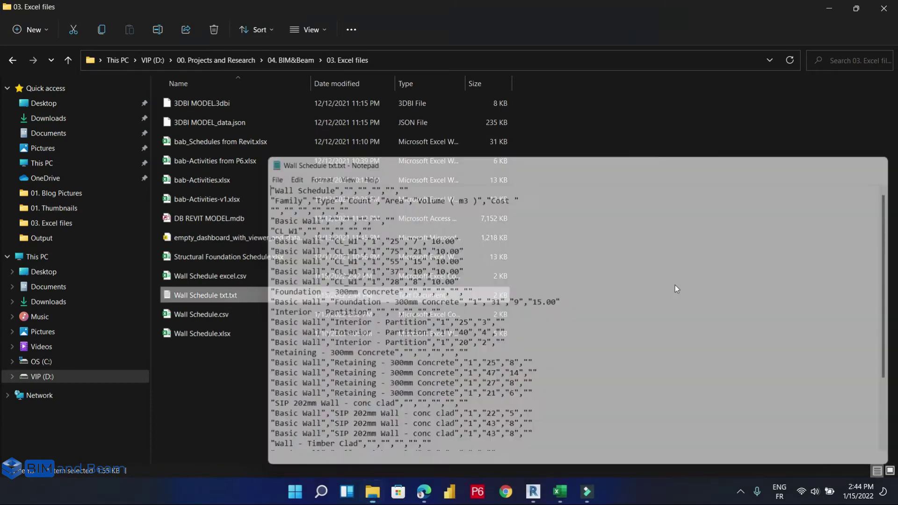
{"action": "left_click", "coordinate": [643, 323]}
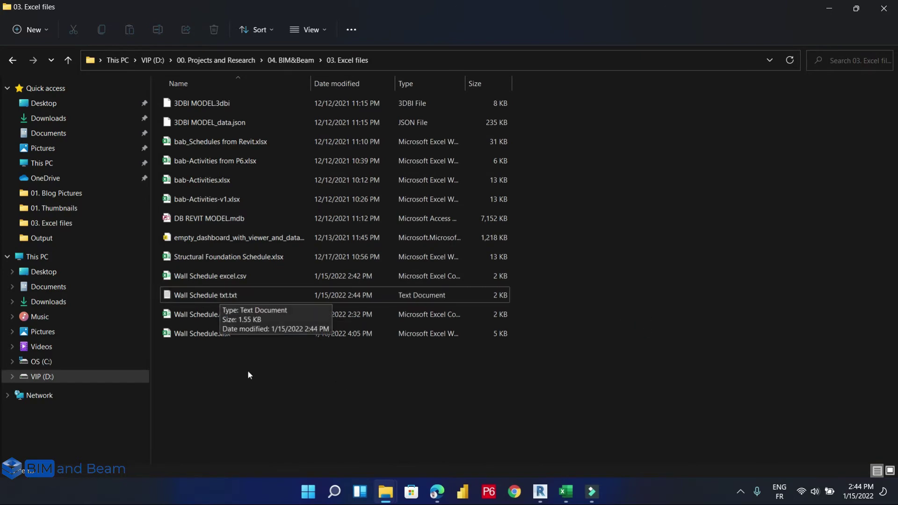
- Create a new blank Excel workbook from the Wall Schedule excel.csv window
{"action": "mouse_move", "coordinate": [567, 494]}
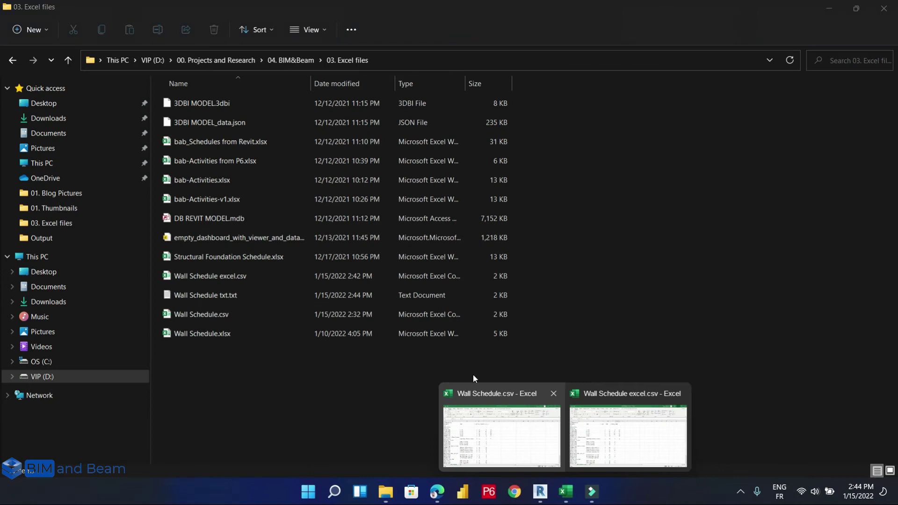
{"action": "left_click", "coordinate": [580, 421]}
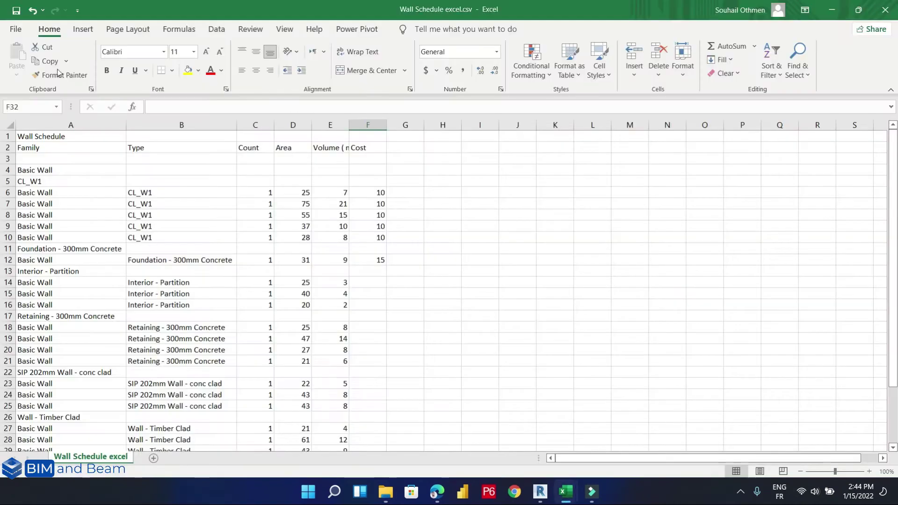
{"action": "left_click", "coordinate": [16, 29]}
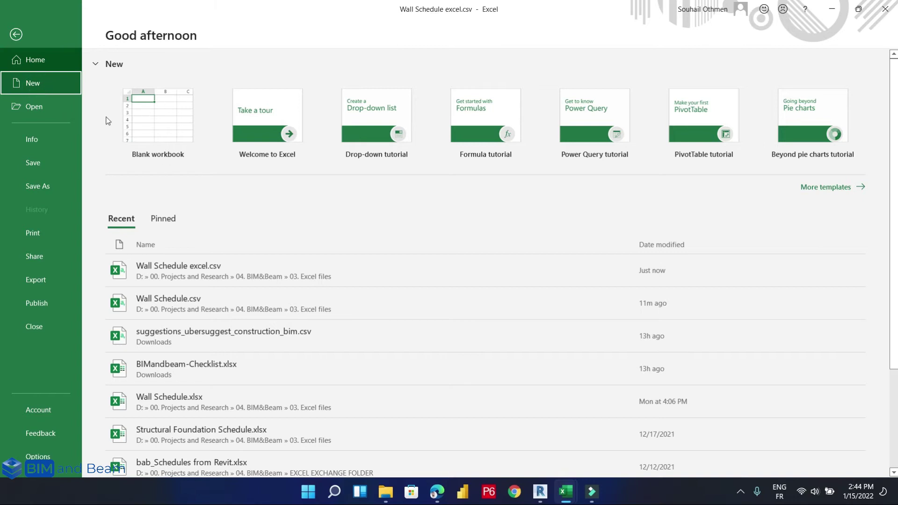
{"action": "left_click", "coordinate": [154, 120]}
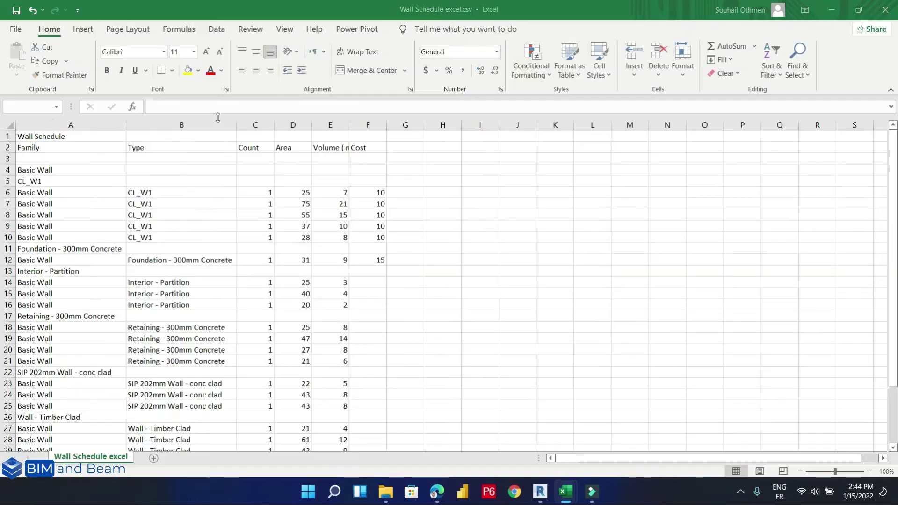
{"action": "left_click", "coordinate": [233, 229]}
- Open Wall Schedule txt.txt from D:\...\03. Excel files using the All Files (*.*) filter
{"action": "left_click", "coordinate": [16, 29]}
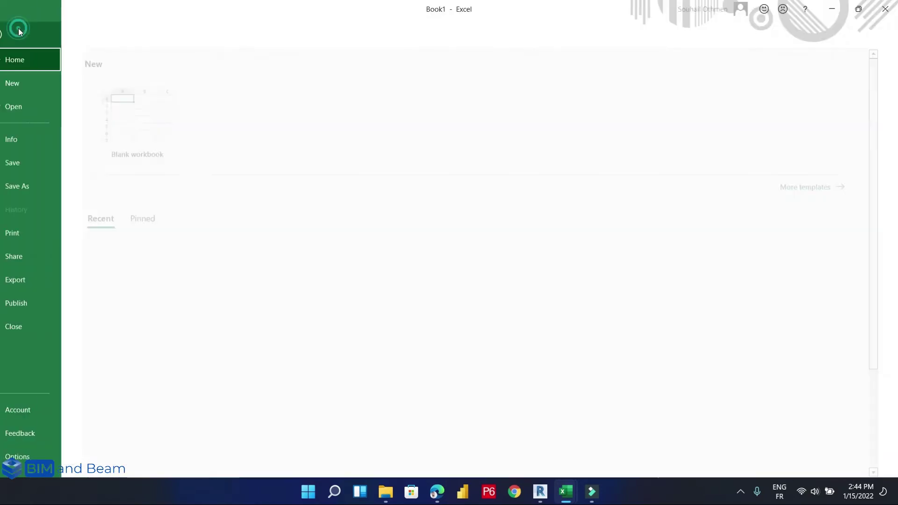
{"action": "left_click", "coordinate": [32, 105]}
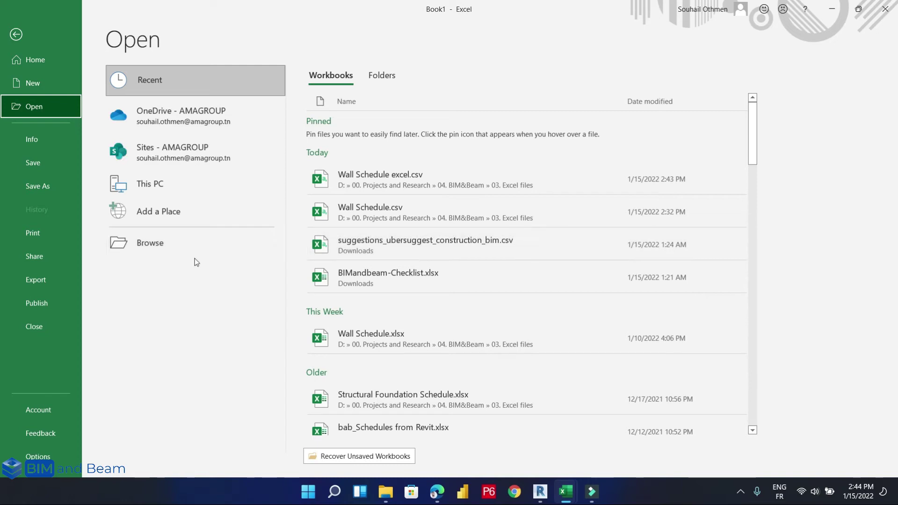
{"action": "left_click", "coordinate": [189, 243]}
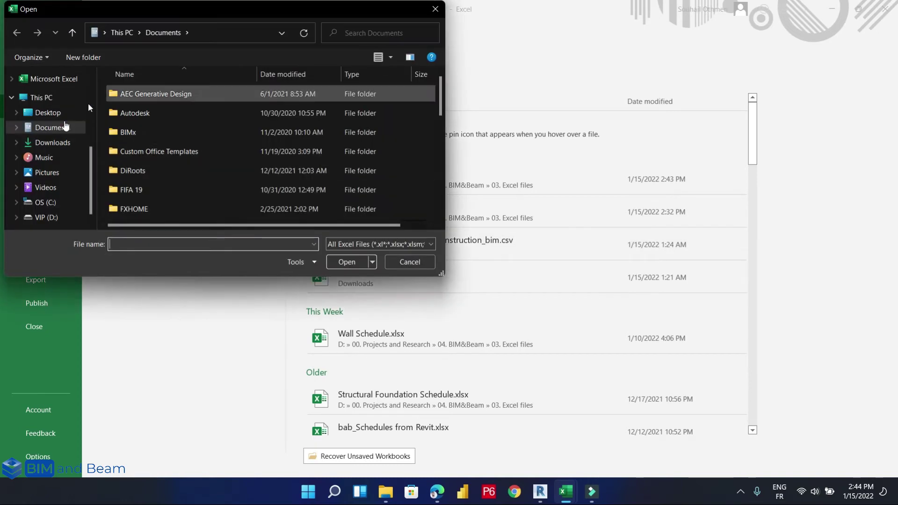
{"action": "left_click", "coordinate": [51, 199]}
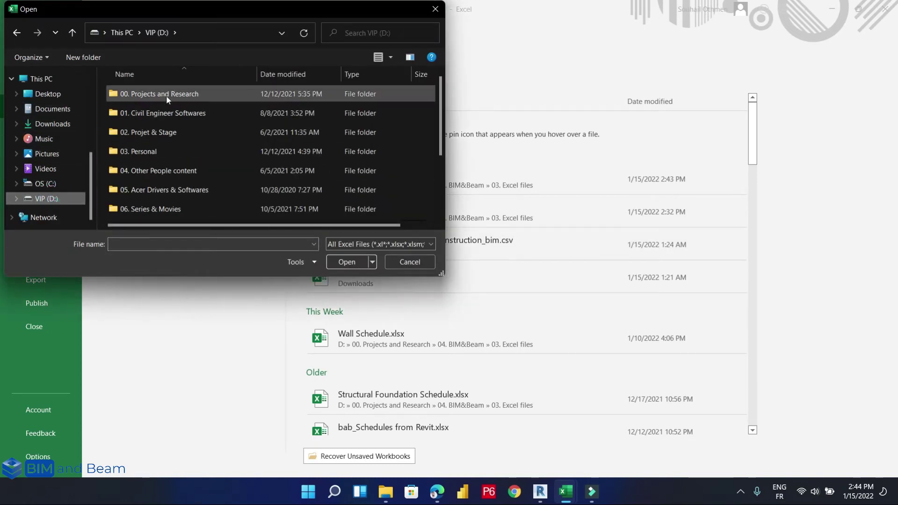
{"action": "double_click", "coordinate": [166, 95]}
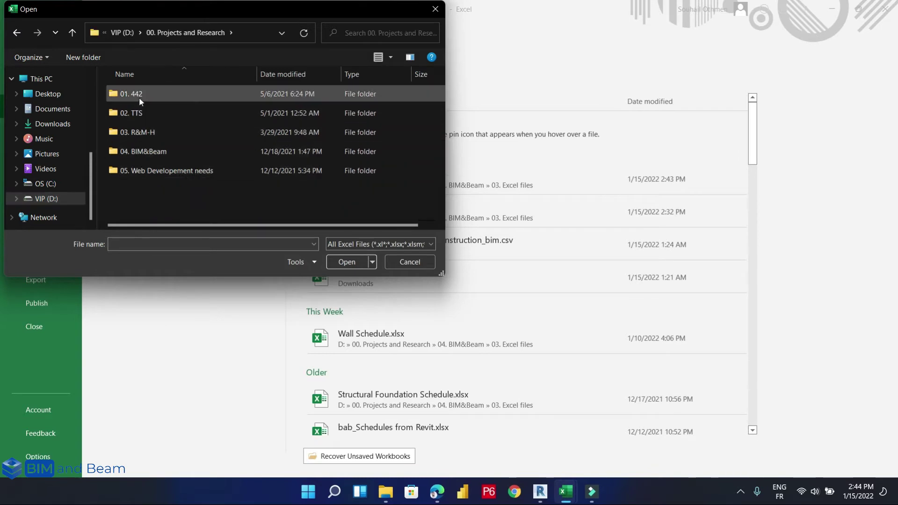
{"action": "double_click", "coordinate": [155, 152]}
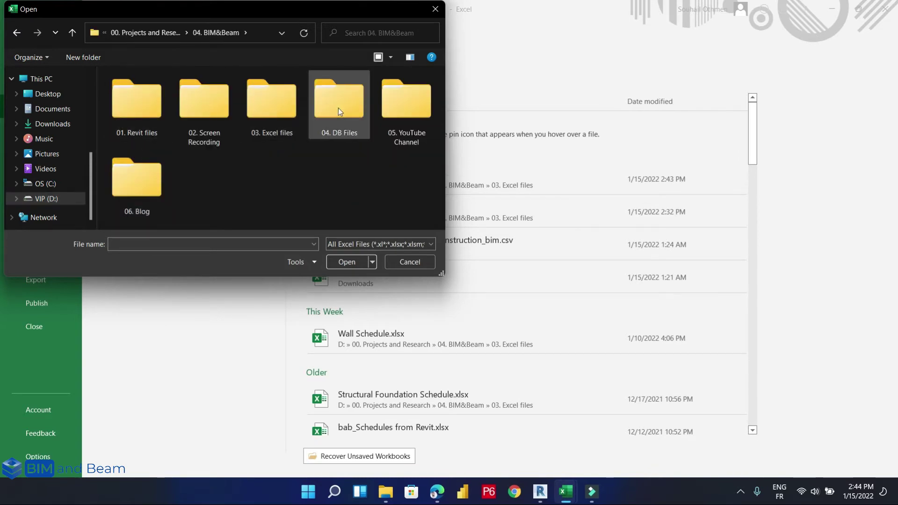
{"action": "double_click", "coordinate": [262, 108]}
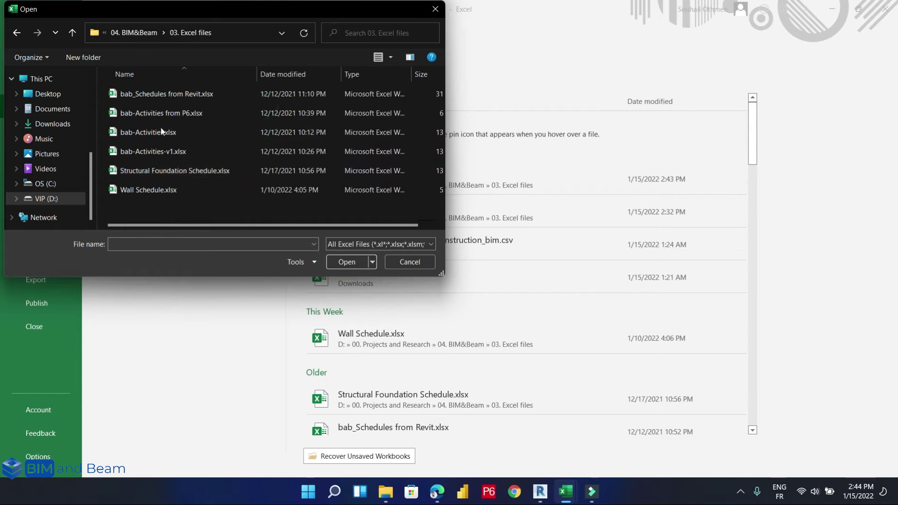
{"action": "left_click", "coordinate": [350, 246]}
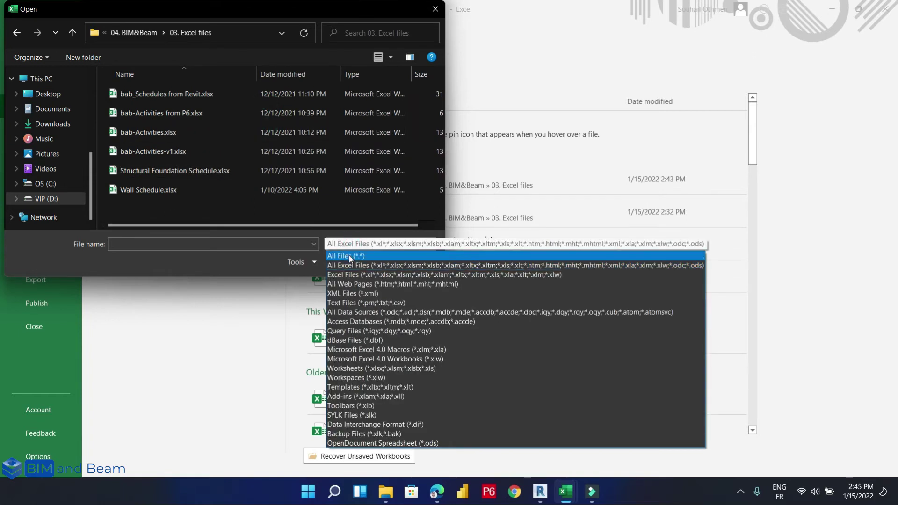
{"action": "left_click", "coordinate": [344, 255]}
{"action": "scroll", "coordinate": [156, 102], "scroll_direction": "down", "scroll_amount": 2}
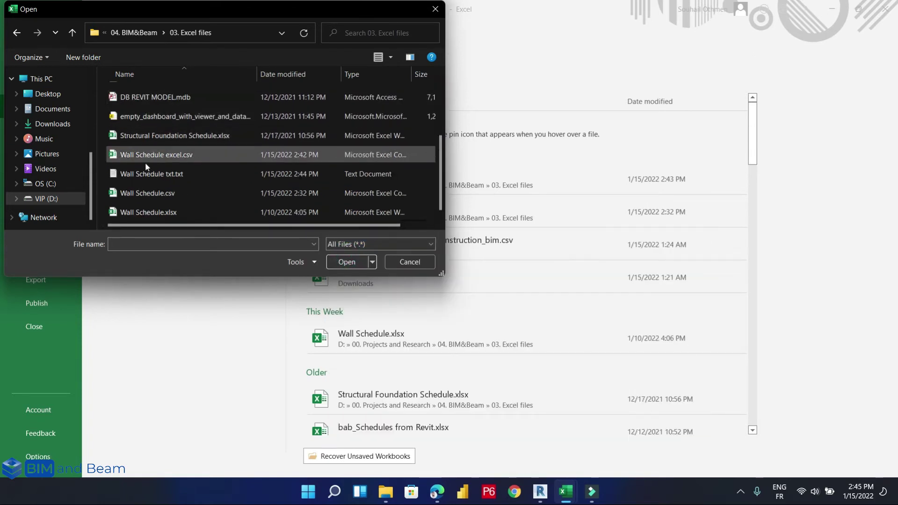
{"action": "left_click", "coordinate": [148, 175]}
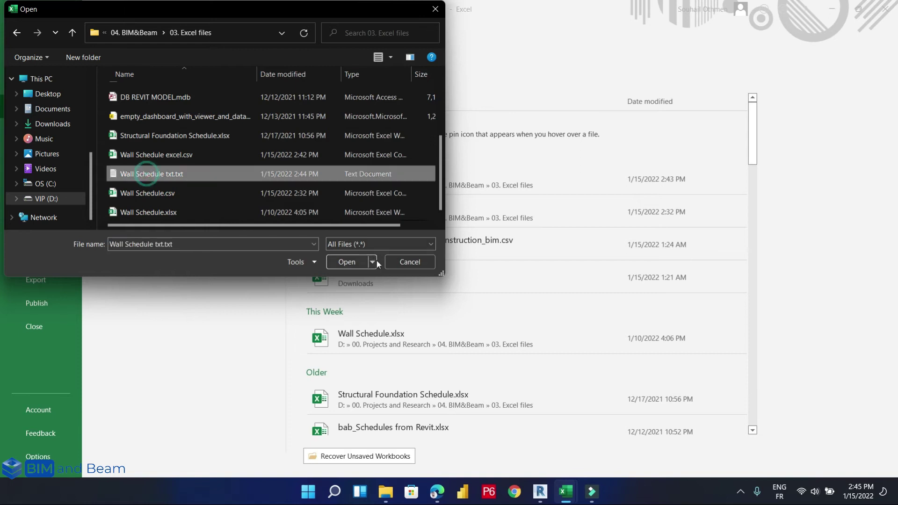
{"action": "left_click", "coordinate": [347, 262]}
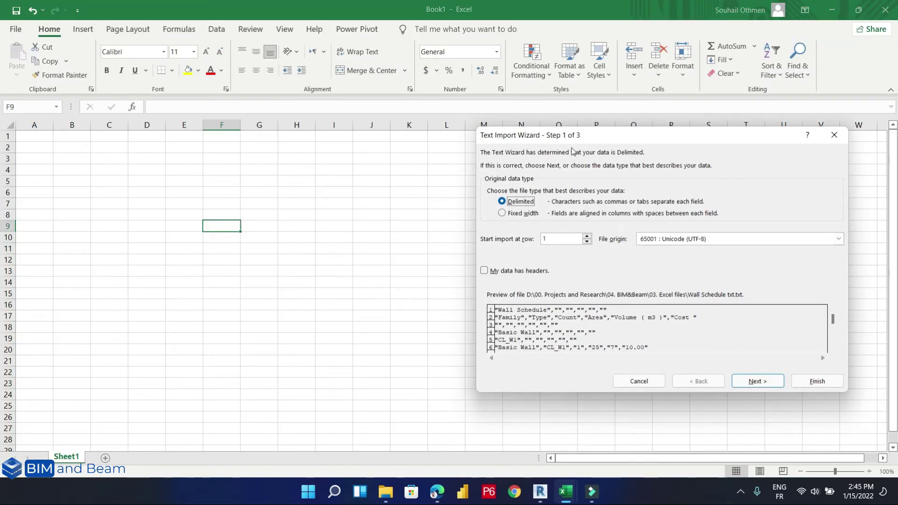
- In the Text Import Wizard, split the data on commas, dropping the custom quote delimiter, then continue
{"action": "left_click_drag", "start_coordinate": [567, 137], "coordinate": [374, 141]}
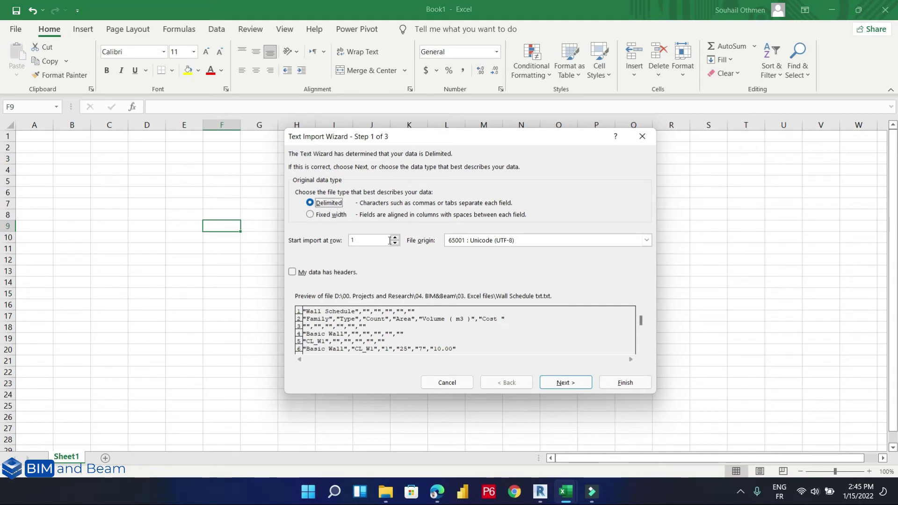
{"action": "left_click", "coordinate": [571, 382]}
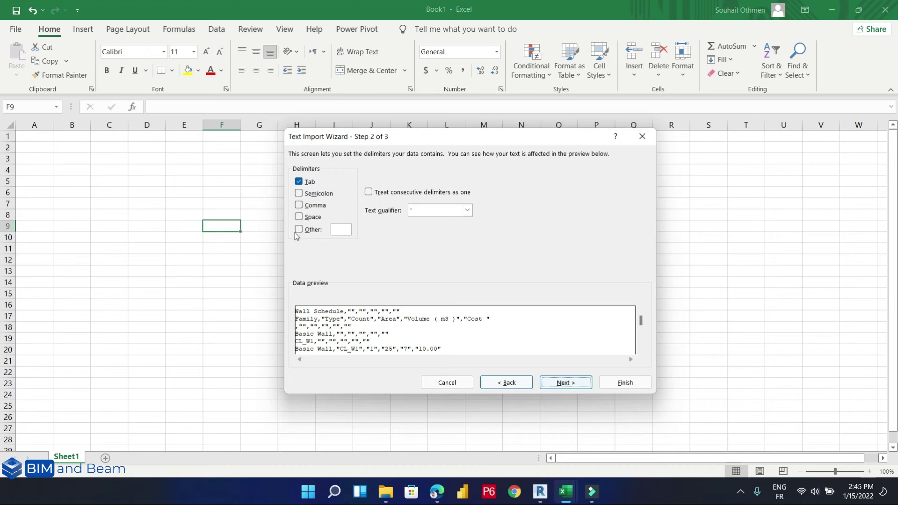
{"action": "left_click", "coordinate": [299, 229]}
{"action": "left_click", "coordinate": [335, 229]}
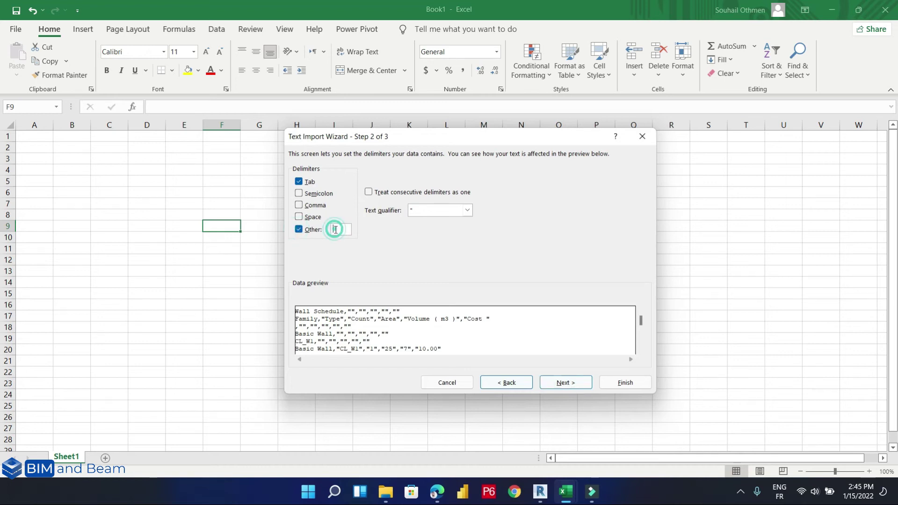
{"action": "type", "text": "\""}
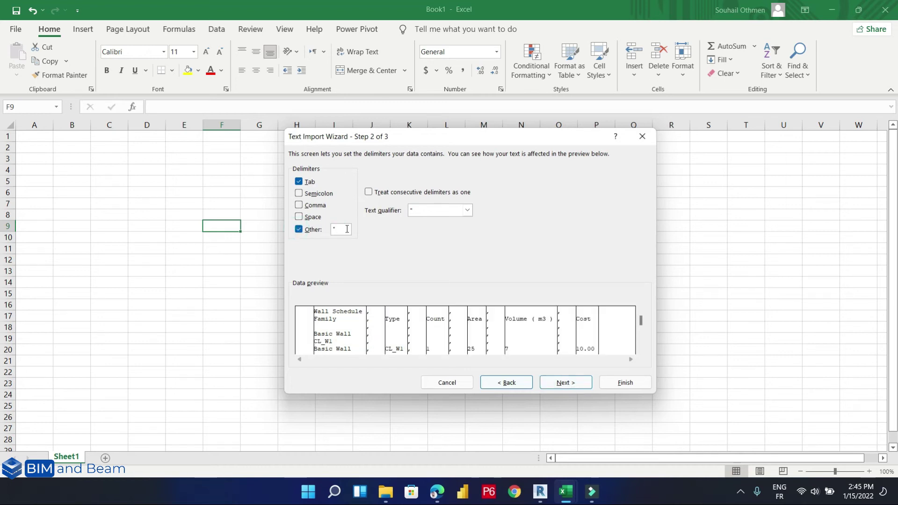
{"action": "left_click", "coordinate": [298, 205]}
{"action": "left_click", "coordinate": [298, 230]}
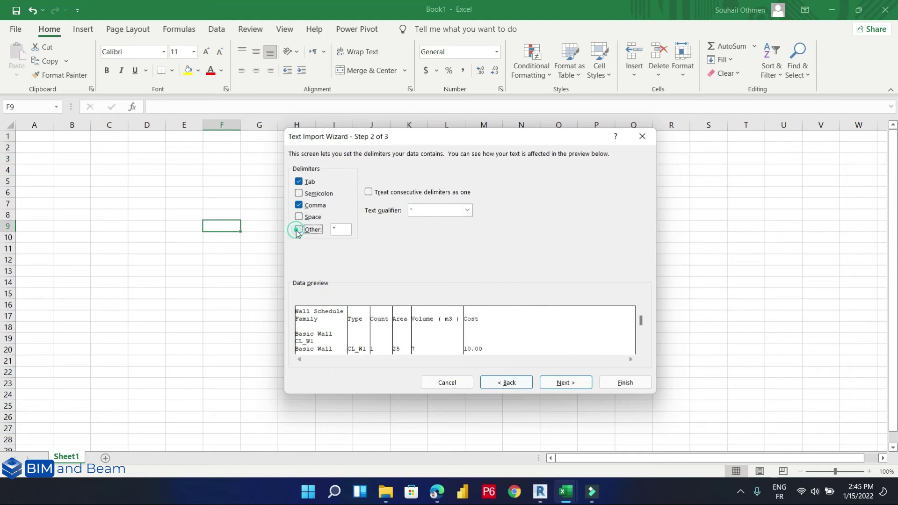
{"action": "left_click", "coordinate": [641, 350]}
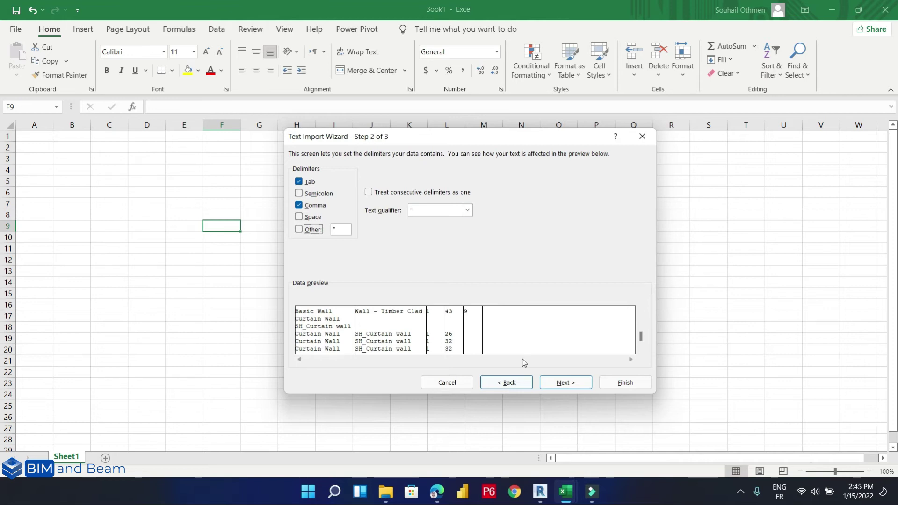
{"action": "left_click", "coordinate": [566, 384]}
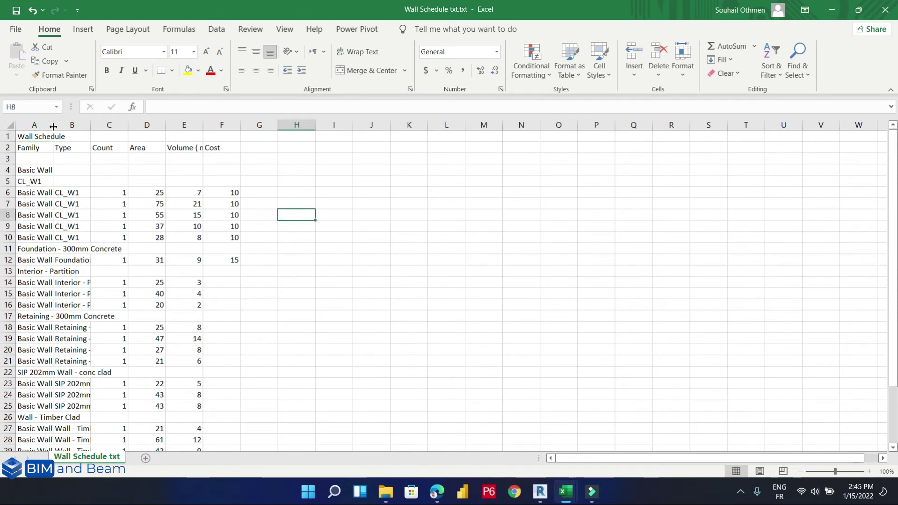
- AutoFit the Family, Type and Volume ( m3 ) columns A, B and E, then return to Revit
{"action": "double_click", "coordinate": [53, 126]}
{"action": "scroll", "coordinate": [162, 187], "scroll_direction": "down", "scroll_amount": 3}
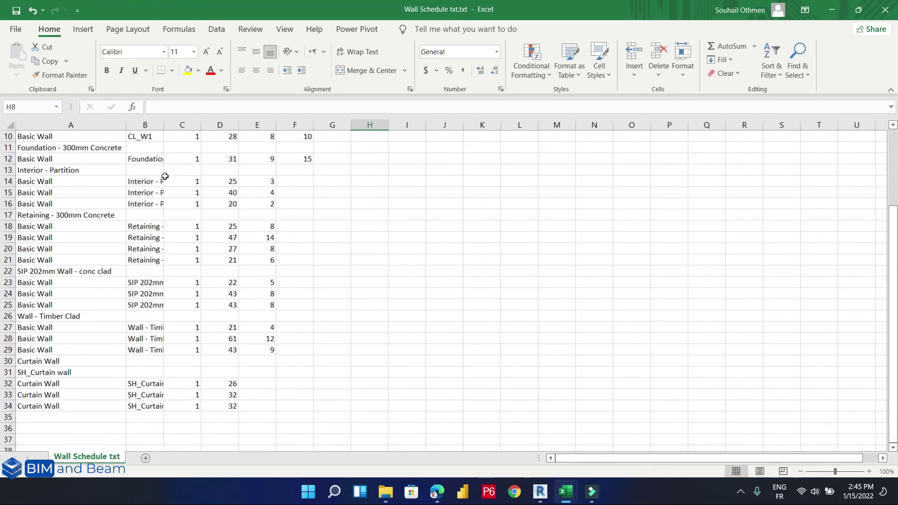
{"action": "scroll", "coordinate": [165, 177], "scroll_direction": "up", "scroll_amount": 3}
{"action": "double_click", "coordinate": [162, 125]}
{"action": "scroll", "coordinate": [248, 251], "scroll_direction": "down", "scroll_amount": 3}
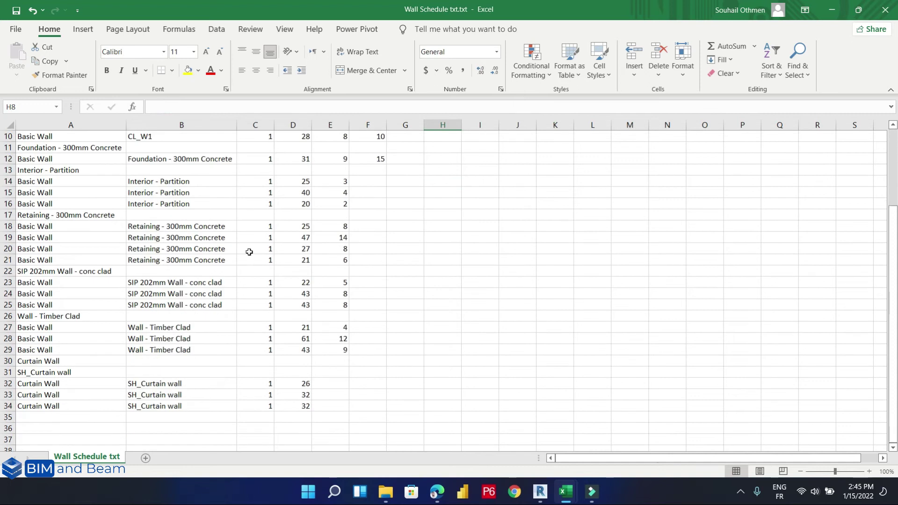
{"action": "scroll", "coordinate": [248, 256], "scroll_direction": "up", "scroll_amount": 3}
{"action": "scroll", "coordinate": [249, 257], "scroll_direction": "down", "scroll_amount": 3}
{"action": "scroll", "coordinate": [267, 356], "scroll_direction": "up", "scroll_amount": 3}
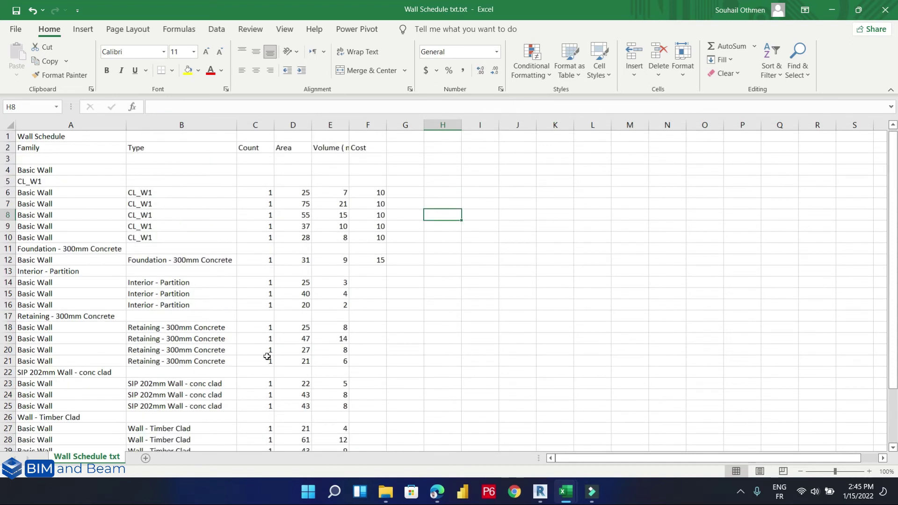
{"action": "double_click", "coordinate": [349, 122]}
{"action": "left_click", "coordinate": [527, 227]}
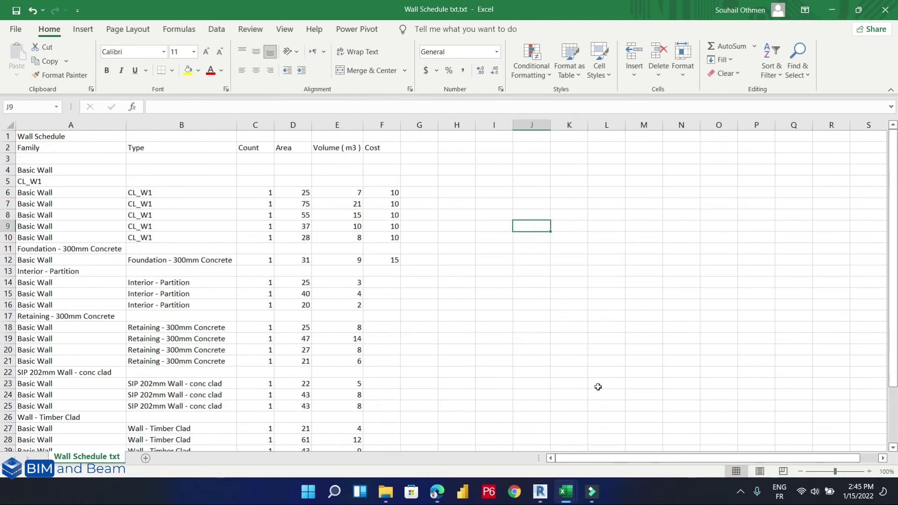
{"action": "left_click", "coordinate": [547, 493]}
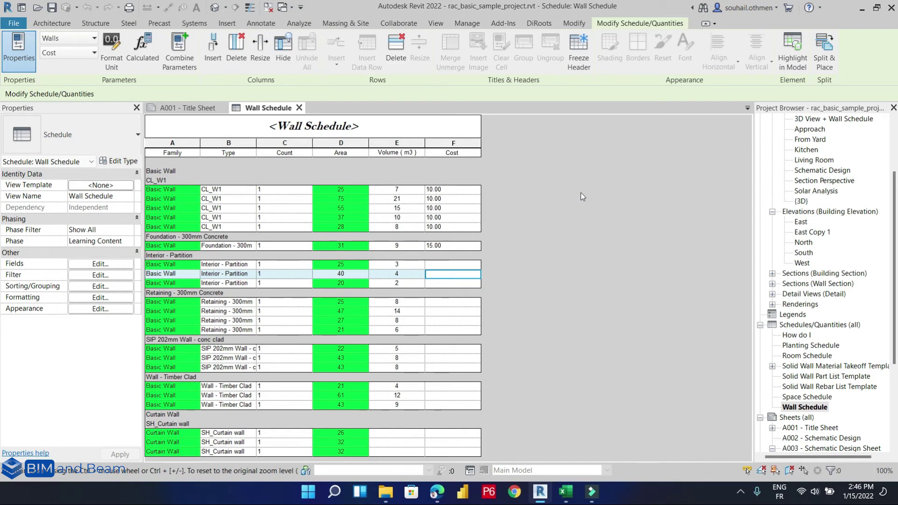
- Launch DiRoots SheetLink from the DiRoots ribbon tab while the Wall Schedule is open
{"action": "left_click", "coordinate": [575, 215]}
{"action": "left_click", "coordinate": [531, 24]}
{"action": "left_click", "coordinate": [212, 50]}
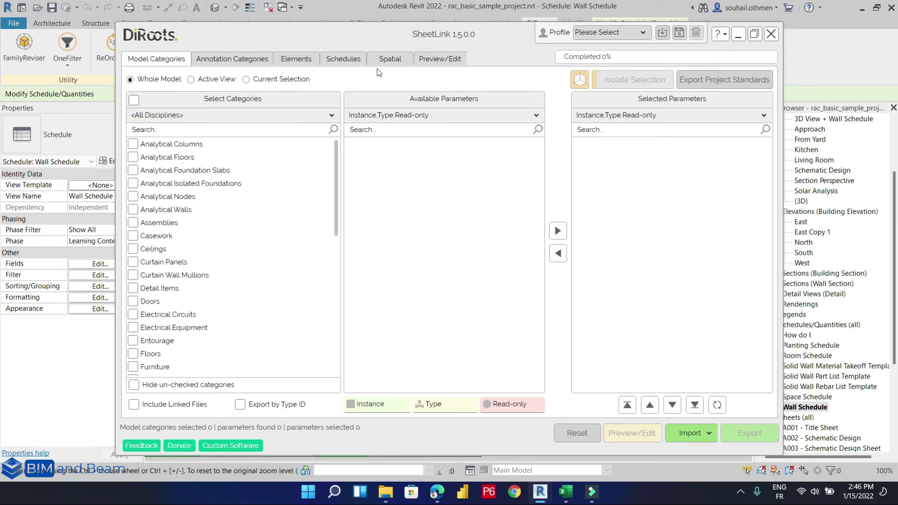
- Export the Wall Schedule from SheetLink's Schedules list to Excel as Wall Schedule-diroots.xlsx
{"action": "left_click", "coordinate": [333, 60]}
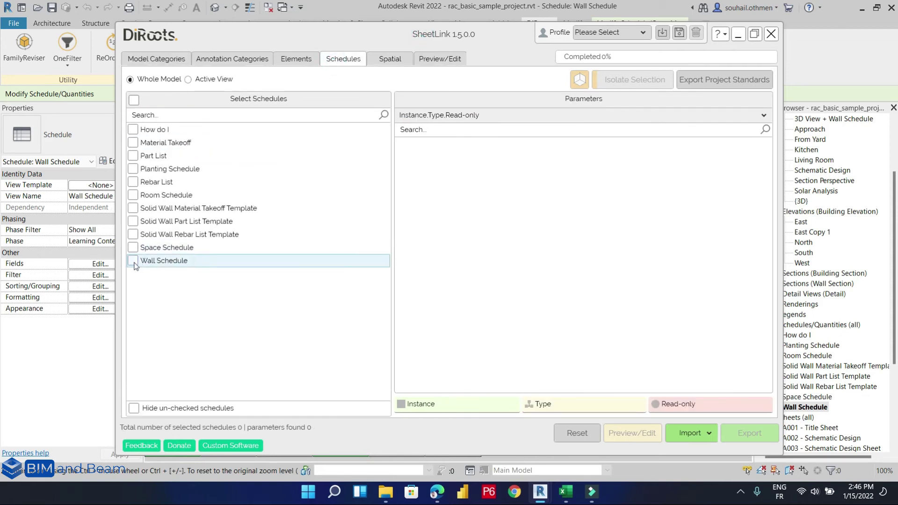
{"action": "left_click", "coordinate": [134, 262]}
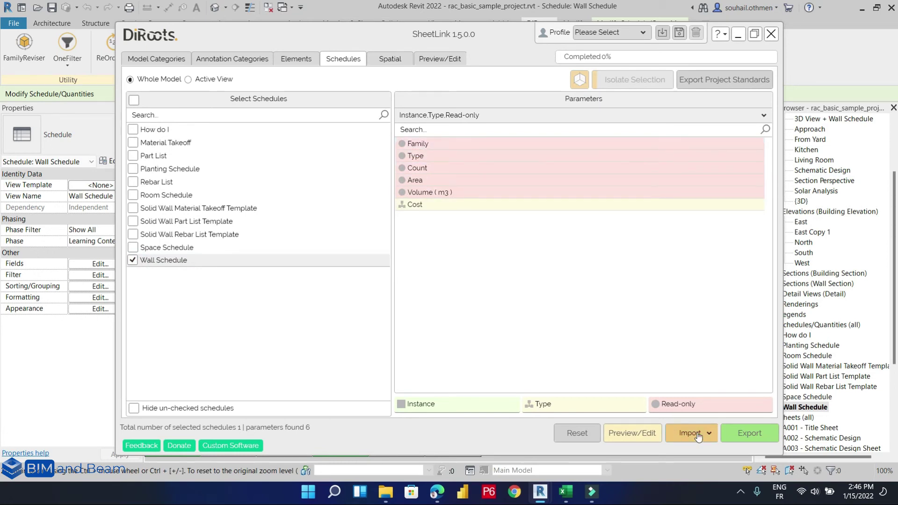
{"action": "left_click", "coordinate": [746, 433]}
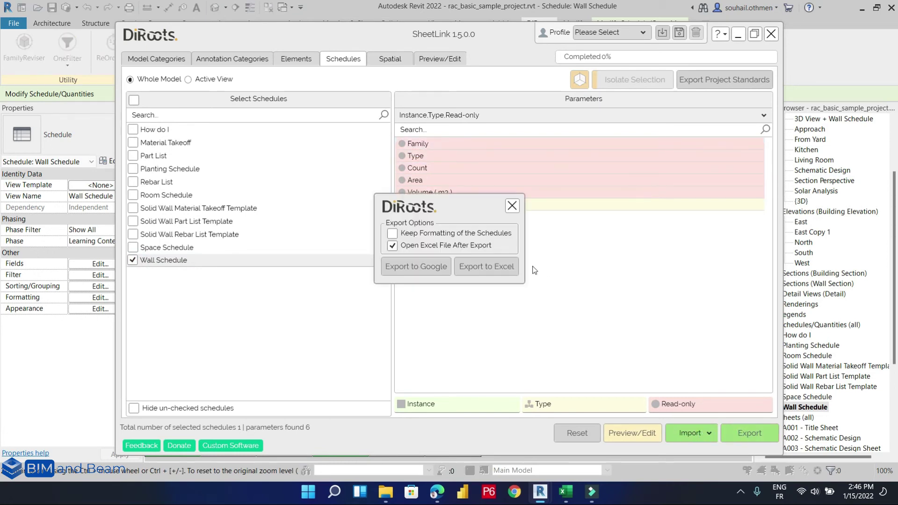
{"action": "left_click", "coordinate": [495, 267]}
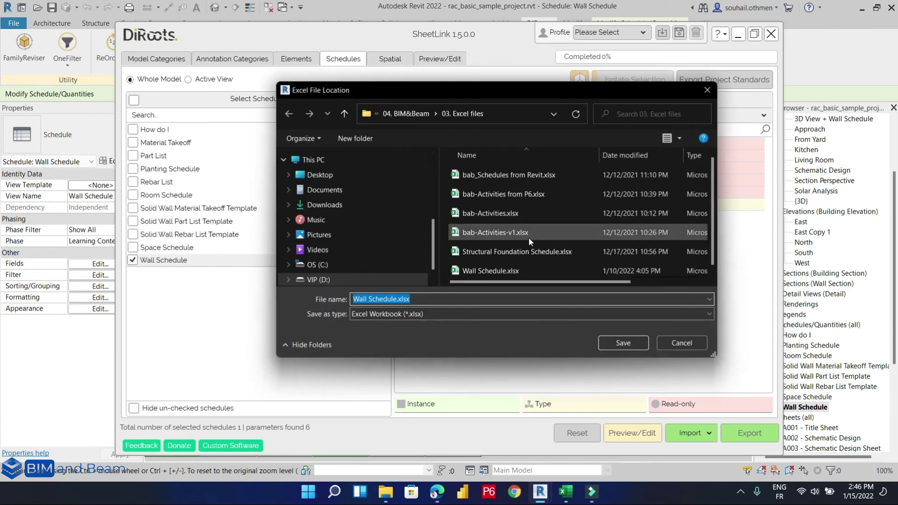
{"action": "left_click", "coordinate": [408, 299]}
{"action": "type", "text": "-"}
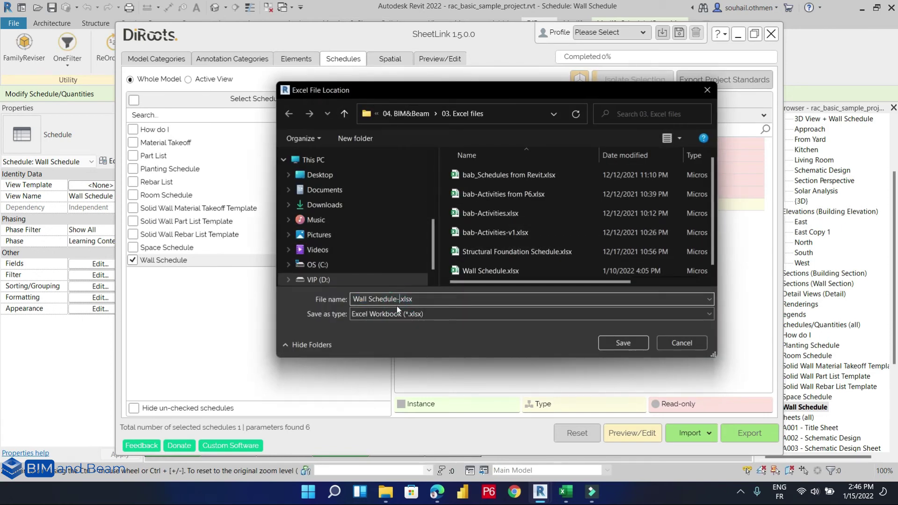
{"action": "type", "text": "diroots"}
{"action": "left_click", "coordinate": [613, 344]}
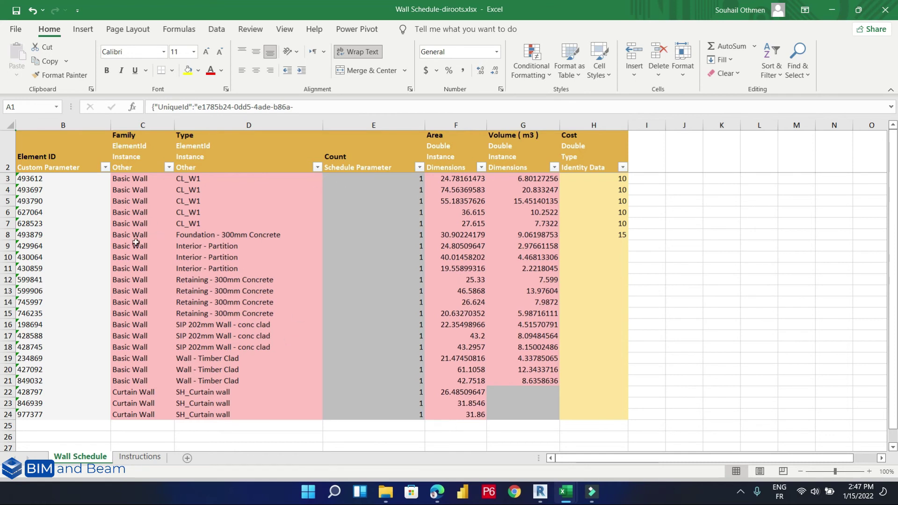
- After checking the Instructions legend, fill Cost cells H9 to H24 with 8 and save
{"action": "left_click", "coordinate": [139, 457]}
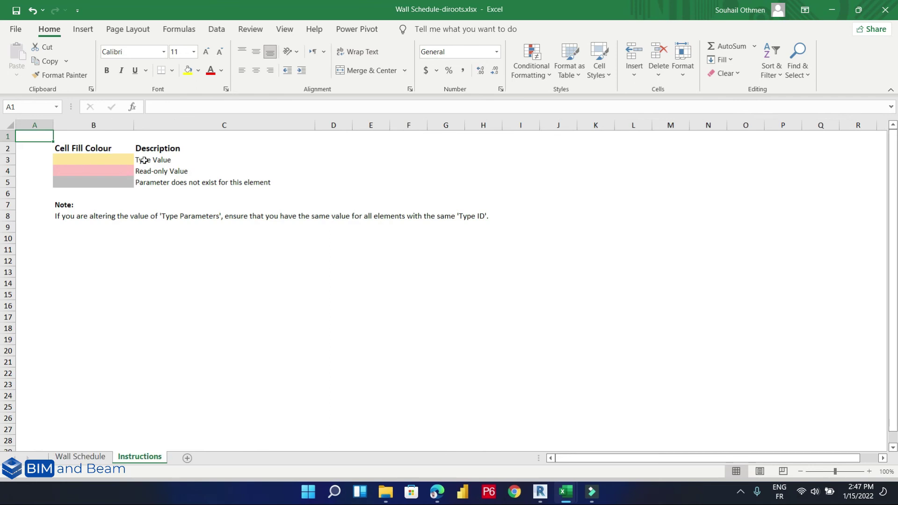
{"action": "left_click", "coordinate": [75, 457]}
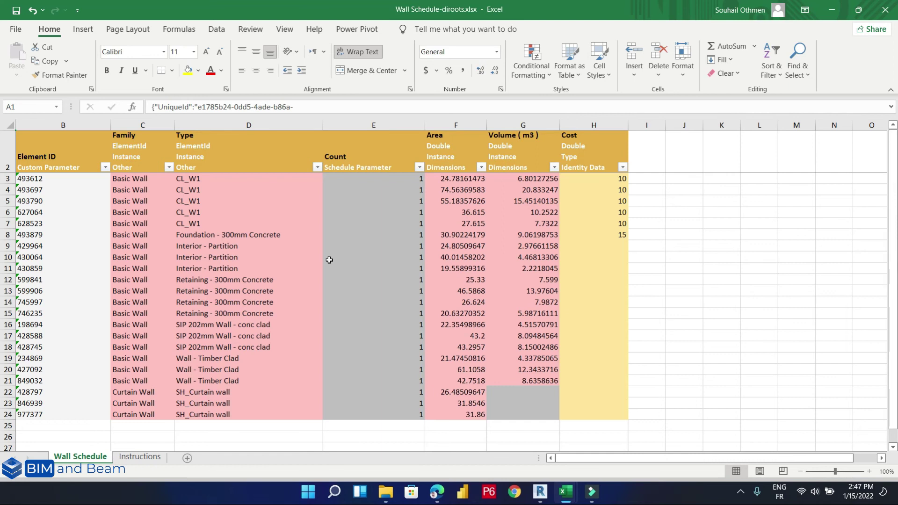
{"action": "left_click", "coordinate": [576, 248]}
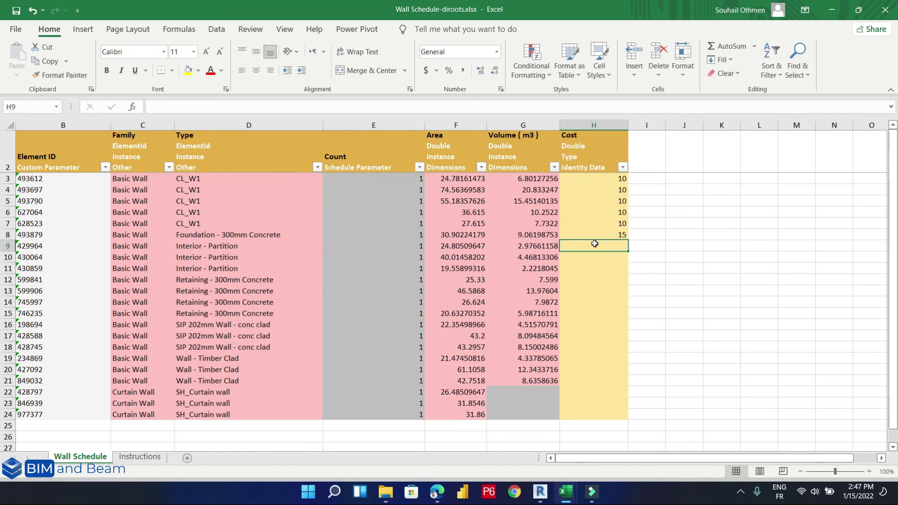
{"action": "type", "text": "8"}
{"action": "key", "text": "ctrl+Return"}
{"action": "left_click_drag", "start_coordinate": [628, 250], "coordinate": [627, 416]}
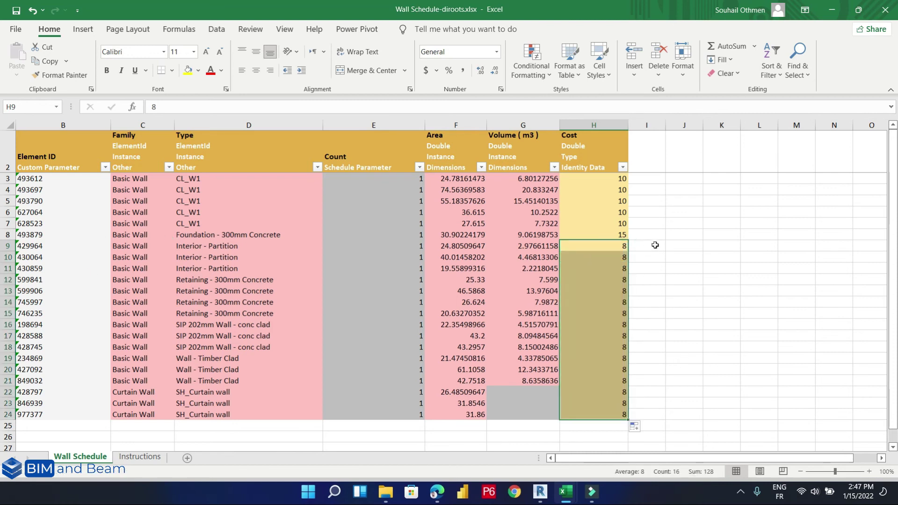
{"action": "left_click", "coordinate": [695, 237]}
{"action": "left_click", "coordinate": [16, 10]}
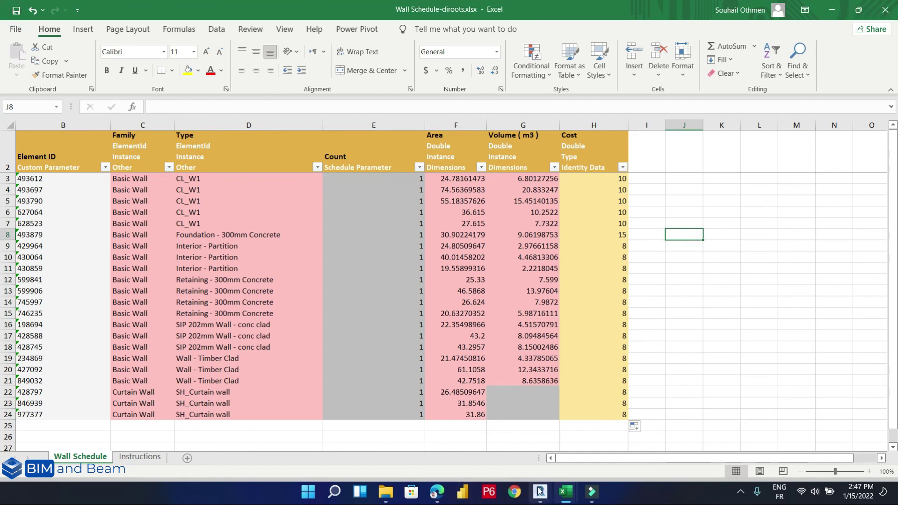
- Import Wall Schedule-diroots.xlsx back into the model through SheetLink and confirm the successful update
{"action": "mouse_move", "coordinate": [540, 491]}
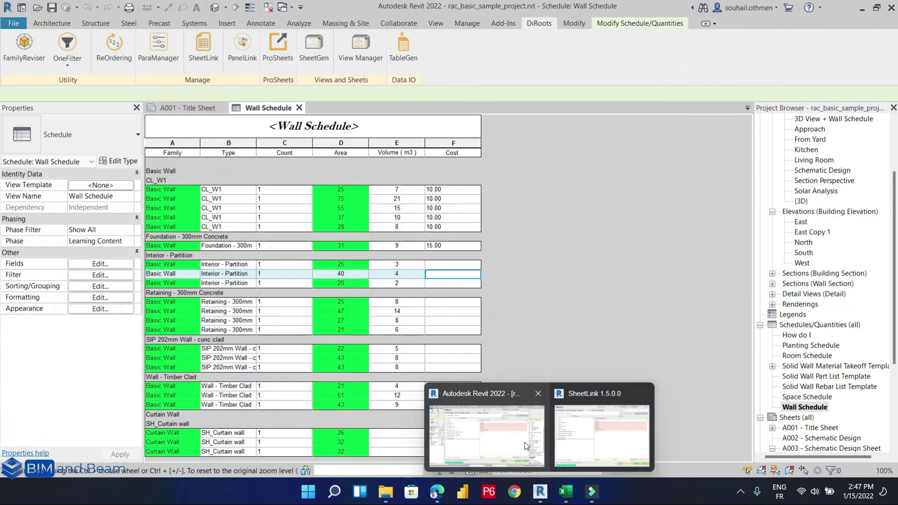
{"action": "left_click", "coordinate": [487, 435]}
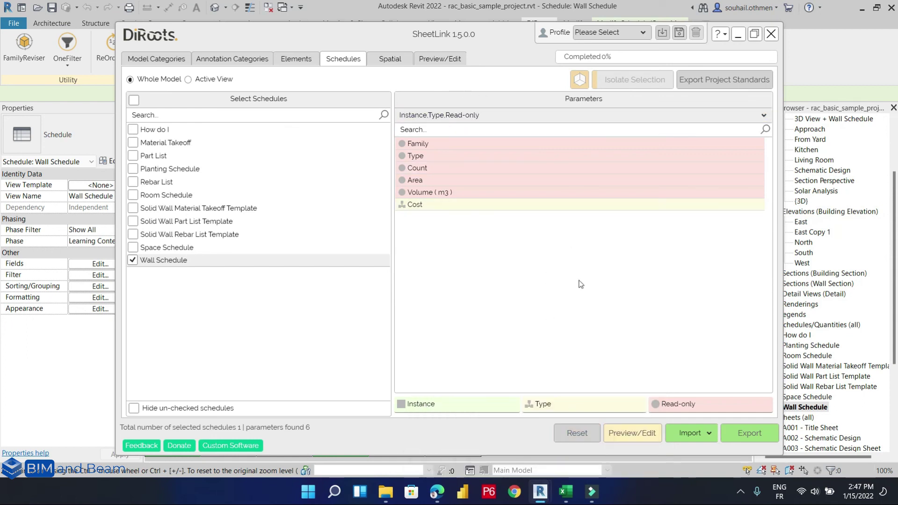
{"action": "left_click", "coordinate": [681, 437]}
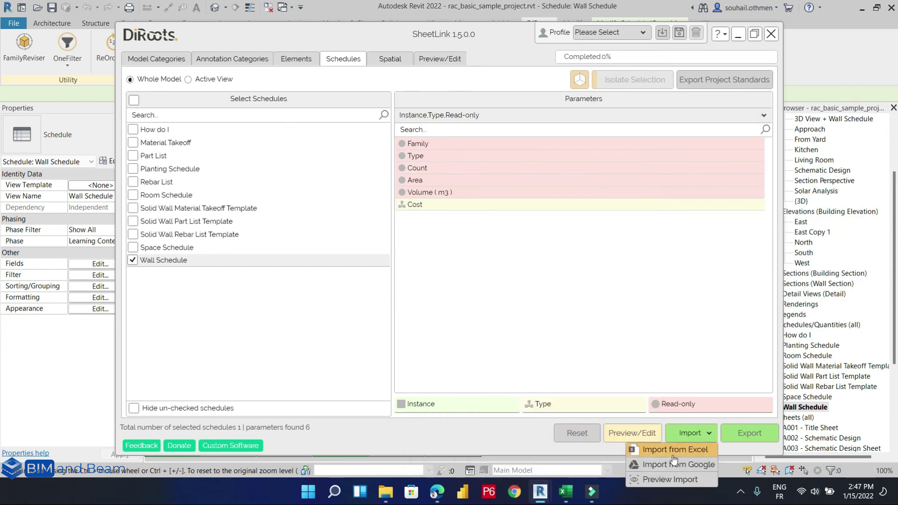
{"action": "left_click", "coordinate": [669, 450]}
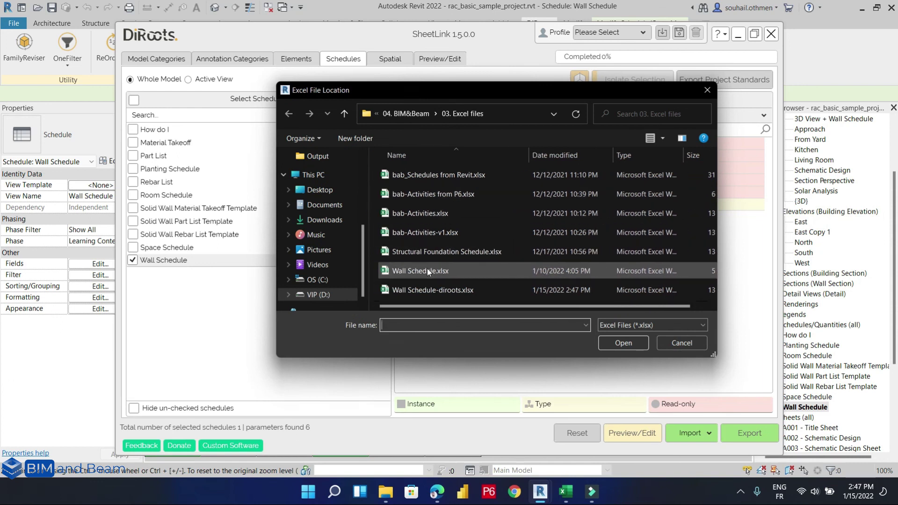
{"action": "left_click", "coordinate": [481, 291]}
{"action": "left_click", "coordinate": [611, 343]}
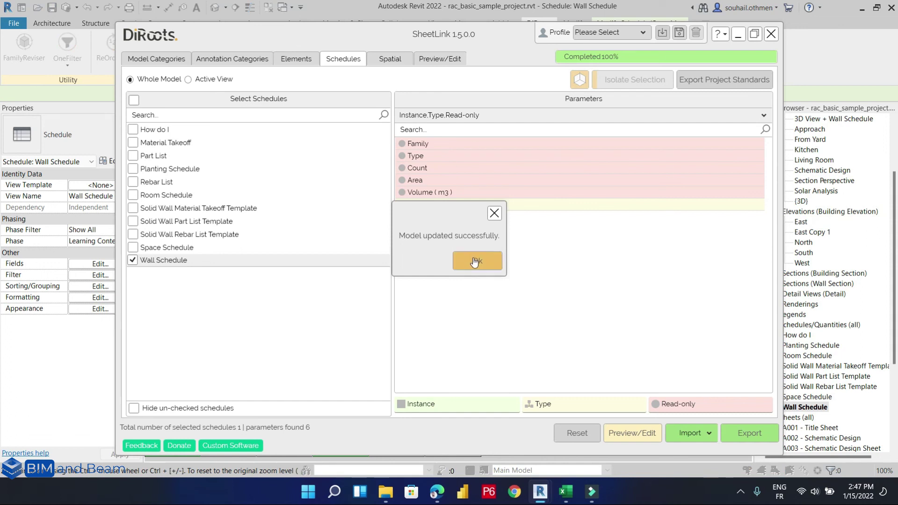
{"action": "left_click", "coordinate": [475, 262]}
{"action": "left_click_drag", "start_coordinate": [490, 41], "coordinate": [45, 29]}
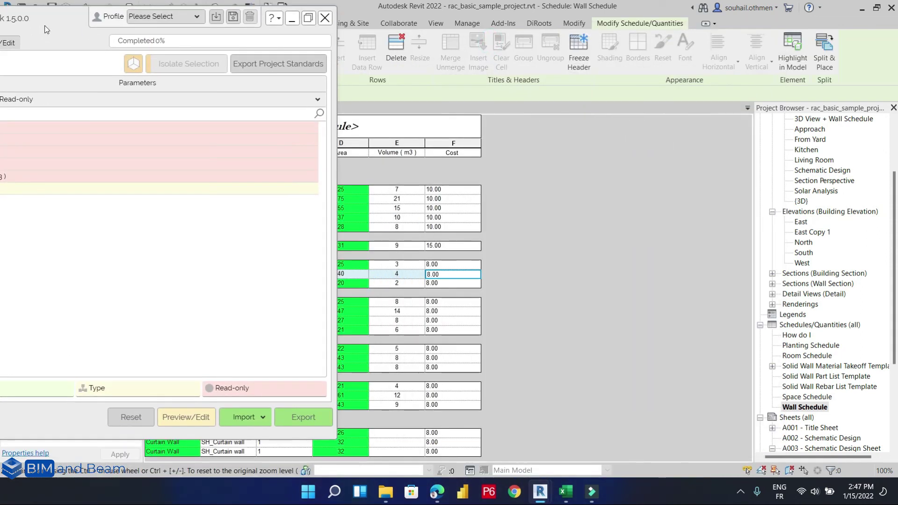
- Close SheetLink and verify the first SIP wall's imported Cost reads 8.00
{"action": "left_click", "coordinate": [325, 18]}
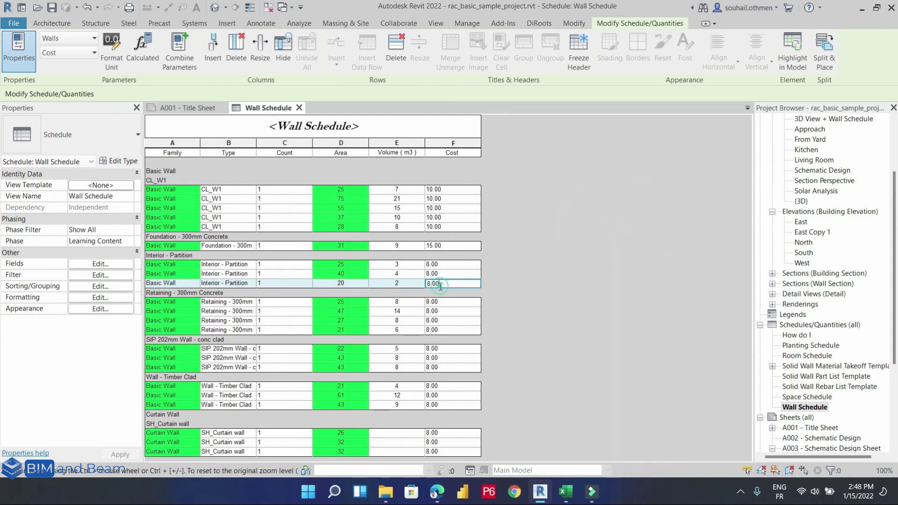
{"action": "left_click", "coordinate": [457, 350]}
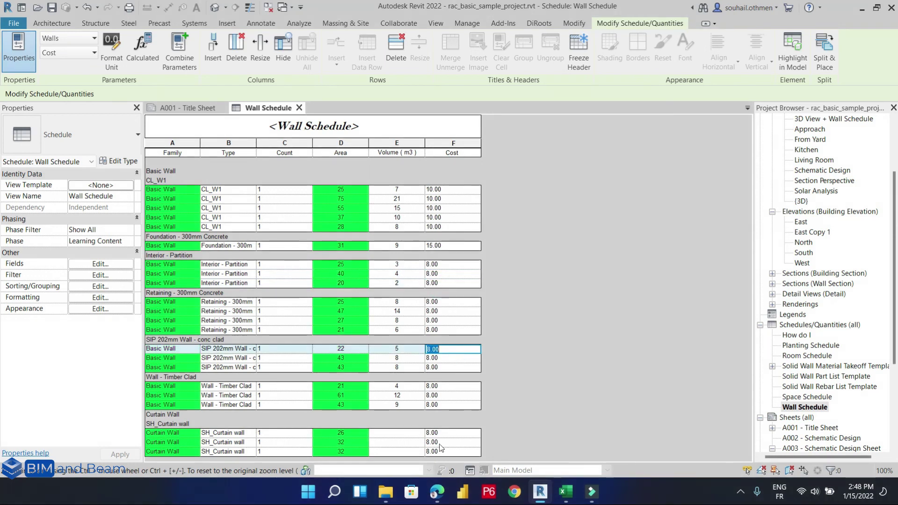